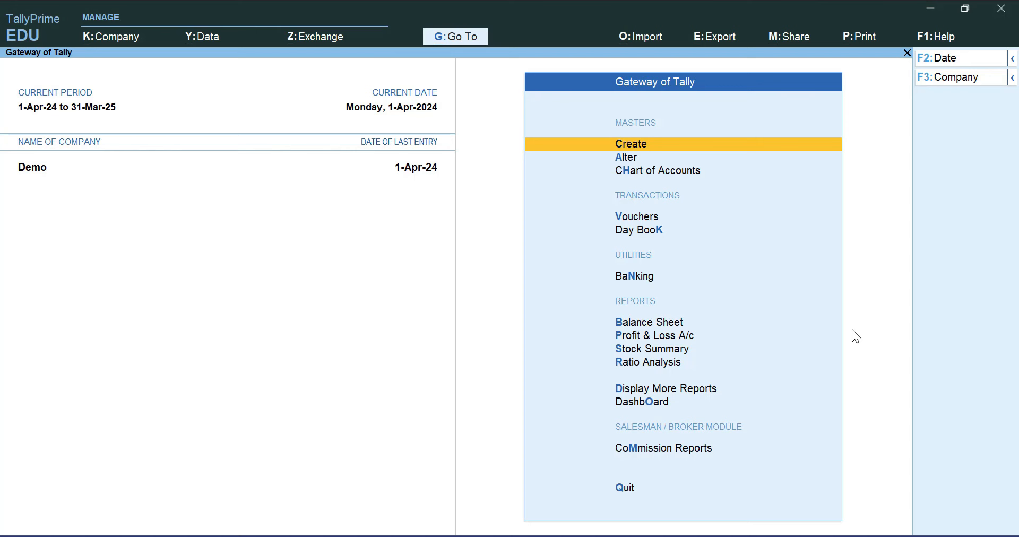
# Open the Sales Commission Report among the salesman/broker module's commission reports.
pyautogui.press('Up')
pyautogui.press('Up')
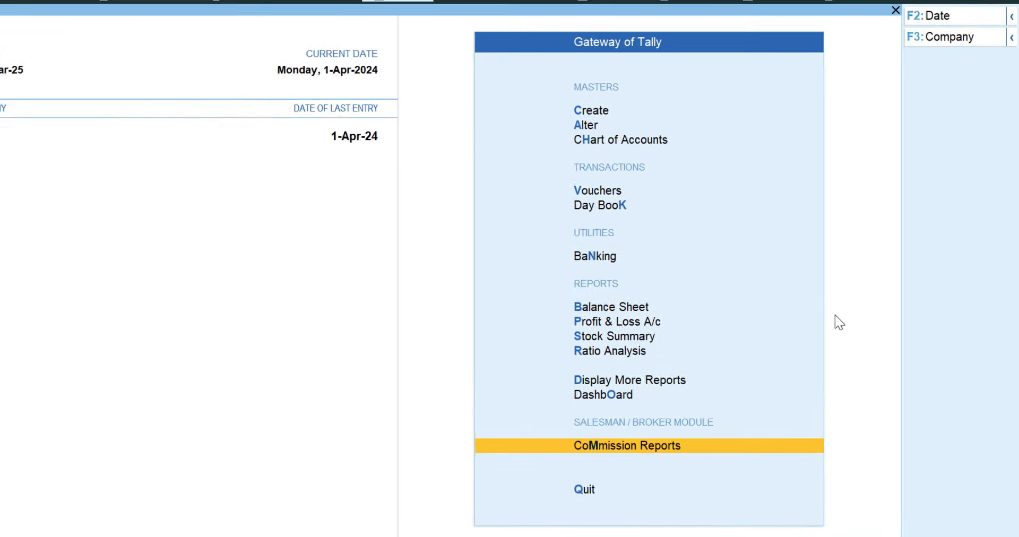
pyautogui.press('Up')
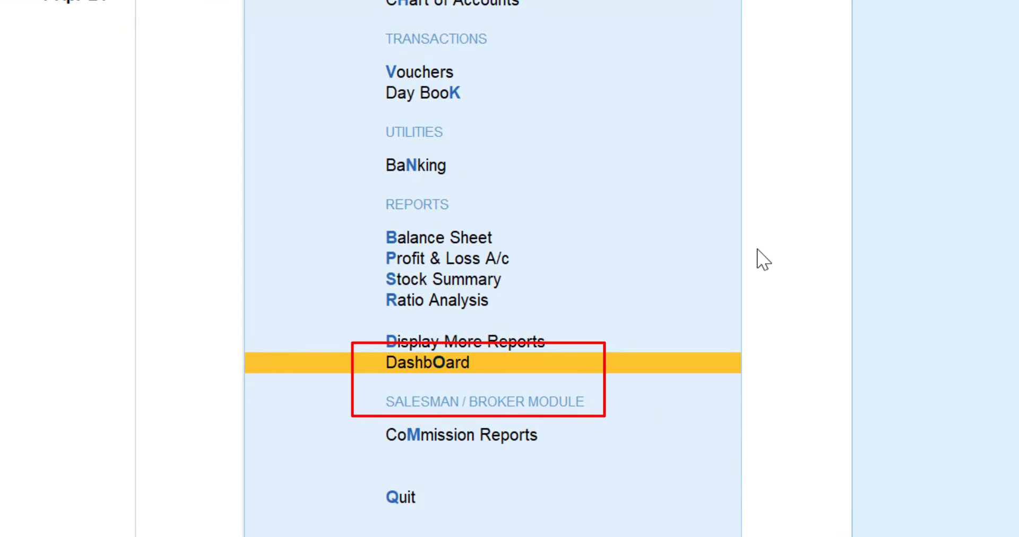
pyautogui.press('Down')
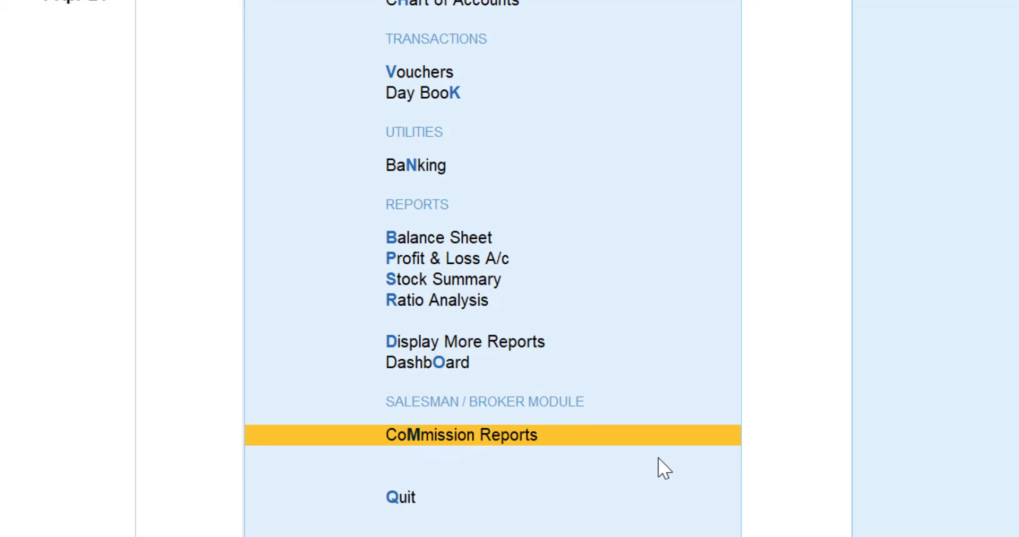
pyautogui.press('Return')
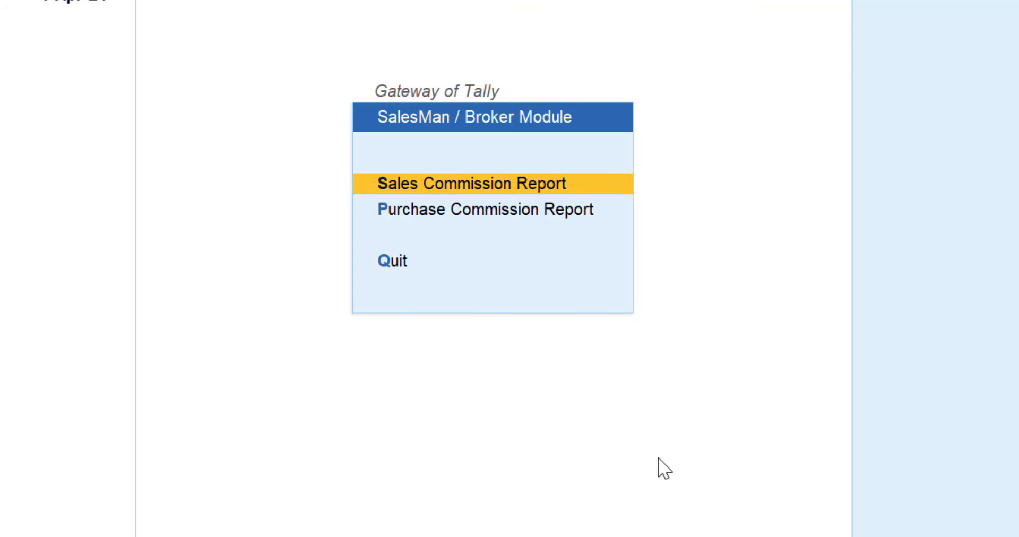
pyautogui.press('Down')
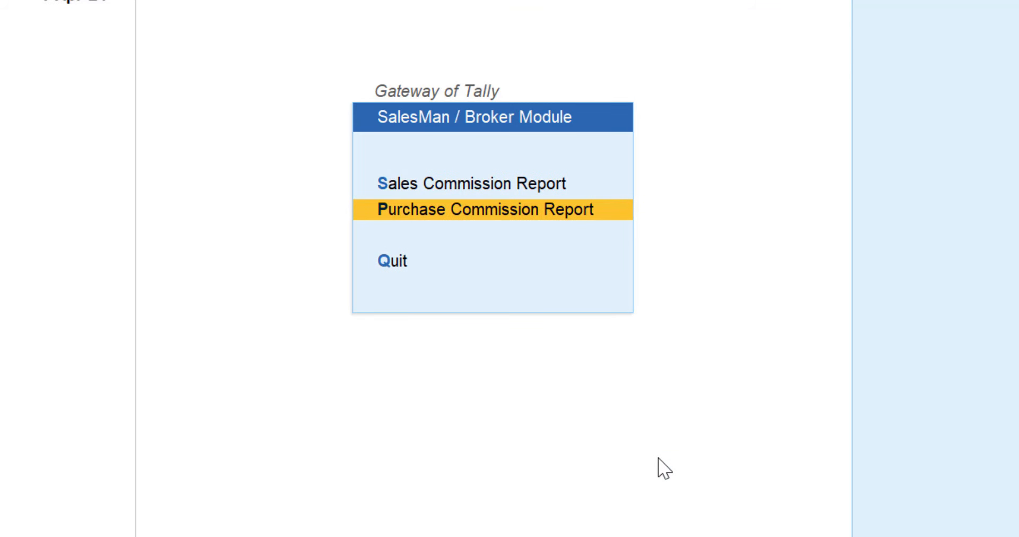
pyautogui.press('Up')
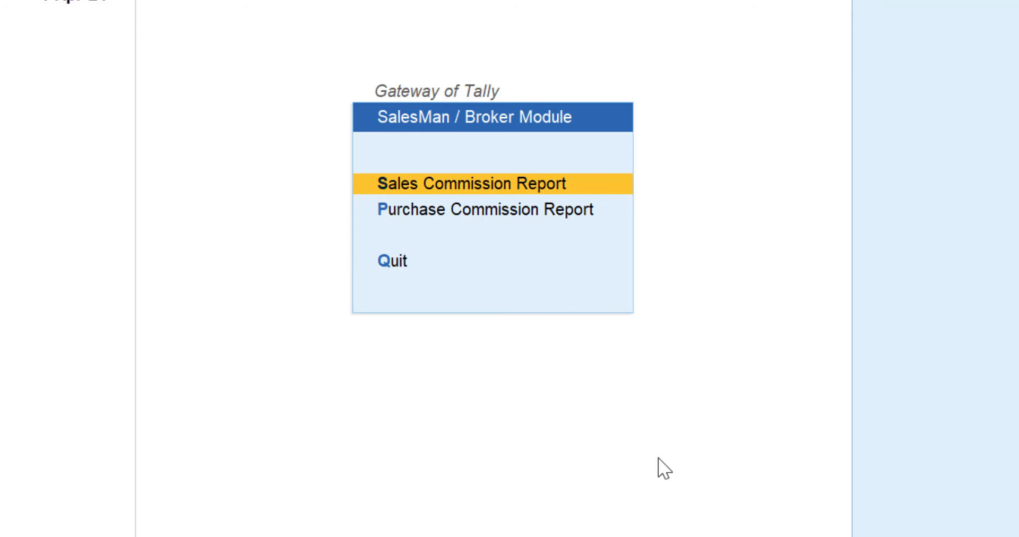
pyautogui.press('Return')
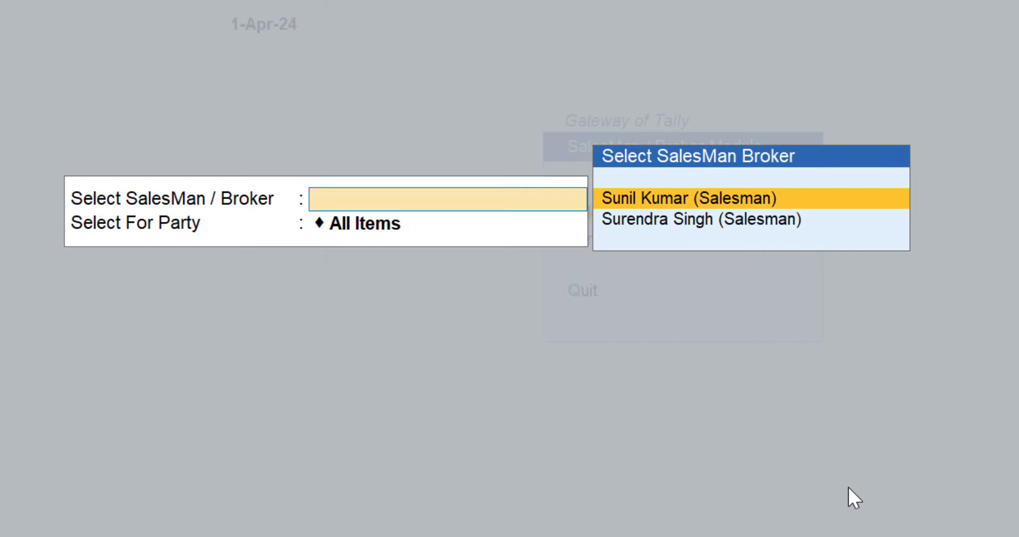
# Generate the sales commission report for the first listed salesman, with the party selection set to All Items.
pyautogui.press('Return')
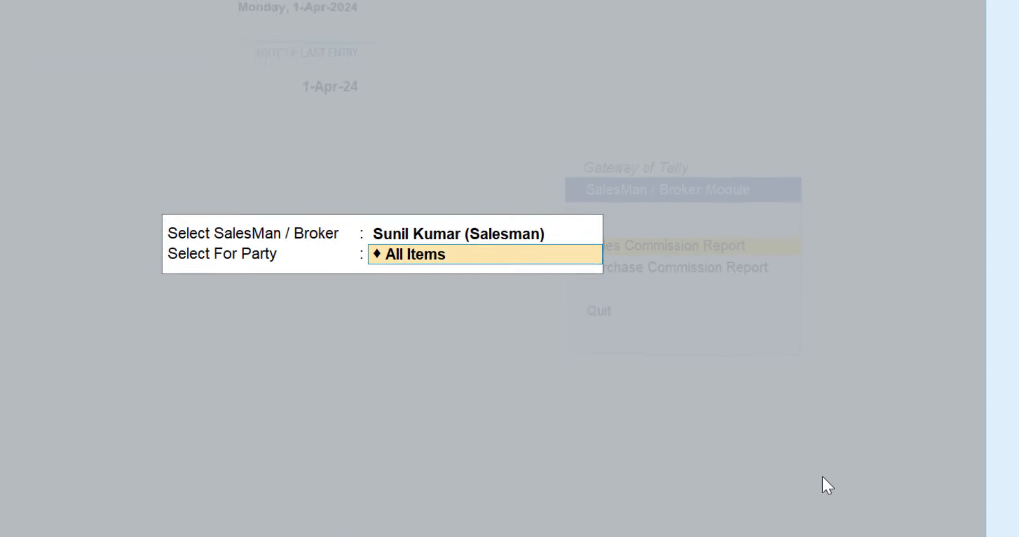
pyautogui.press('Down')
pyautogui.press('Down')
pyautogui.press('Down')
pyautogui.press('Down')
pyautogui.press('Down')
pyautogui.press('Down')
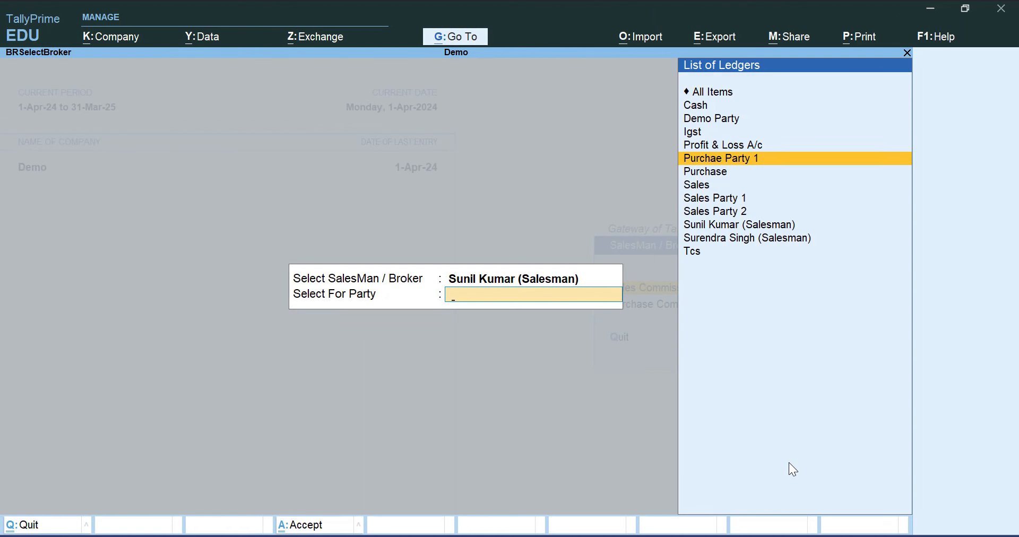
pyautogui.press('Up')
pyautogui.press('Up')
pyautogui.press('Up')
pyautogui.press('Up')
pyautogui.press('Up')
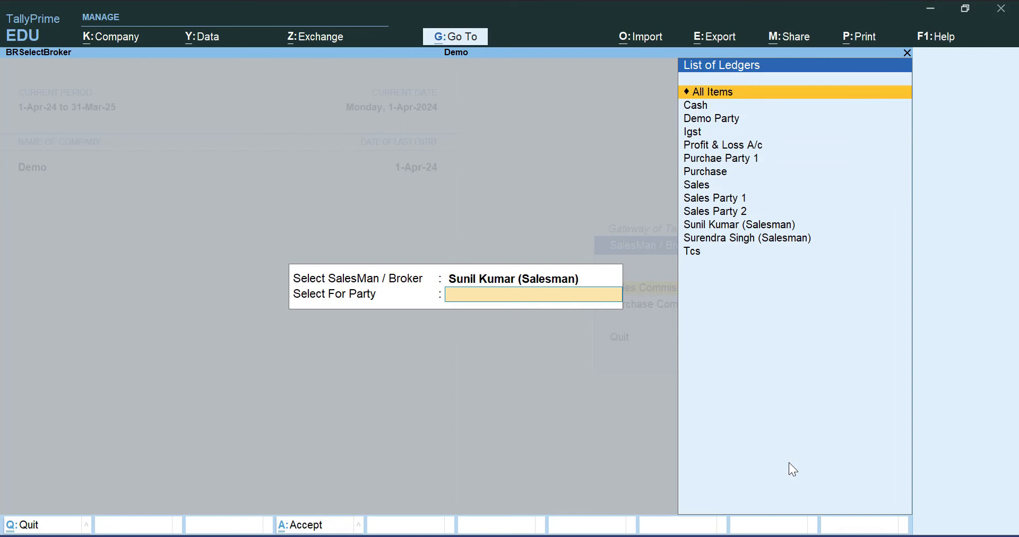
pyautogui.press('Return')
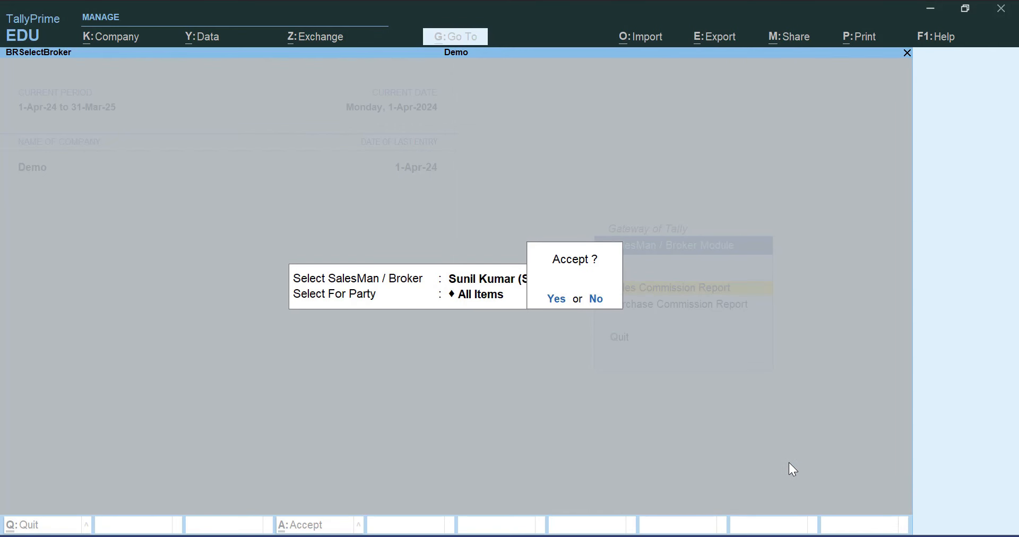
pyautogui.press('Return')
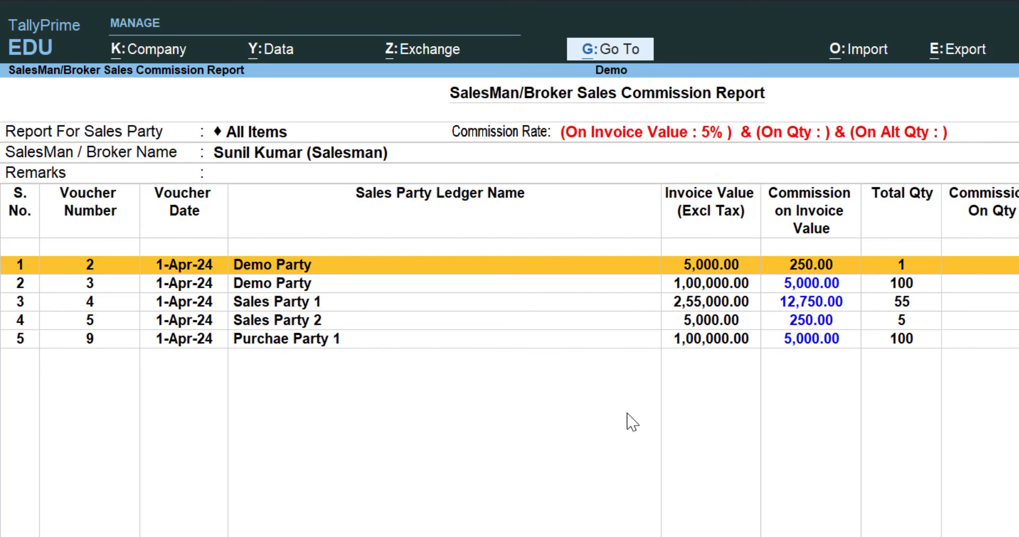
# Show the sales commission report in detailed form and examine the item lines under the first voucher.
pyautogui.hotkey('alt', 'f5')
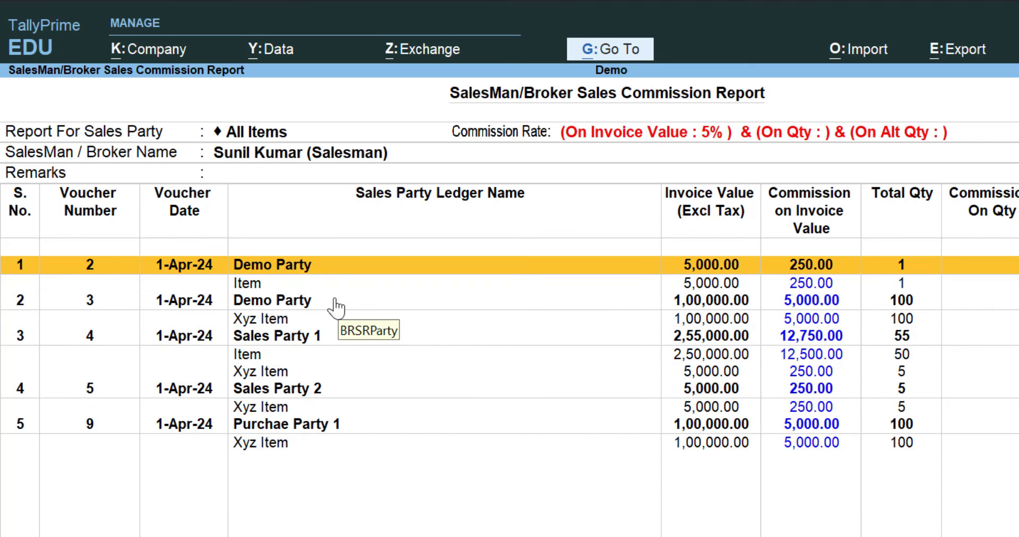
pyautogui.press('Down')
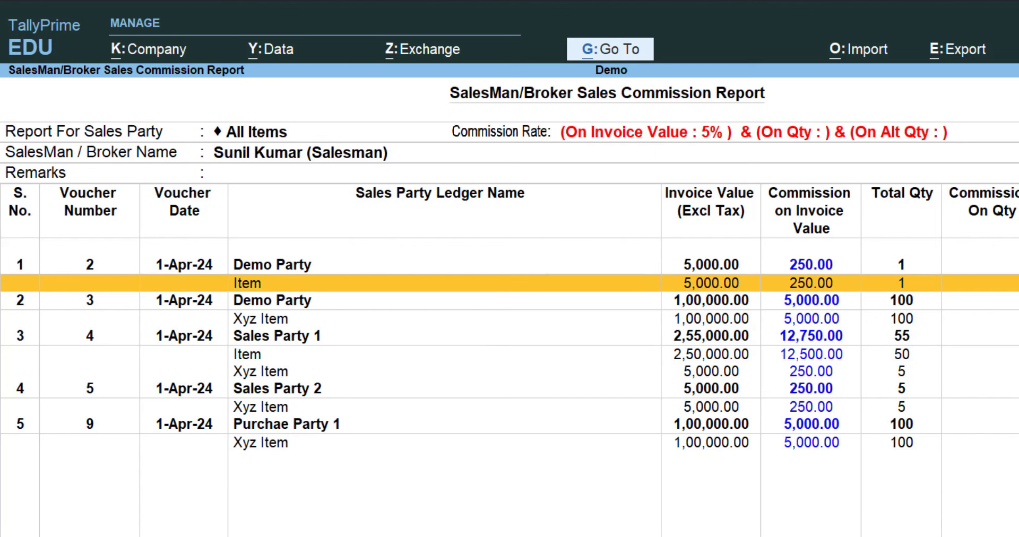
pyautogui.press('Up')
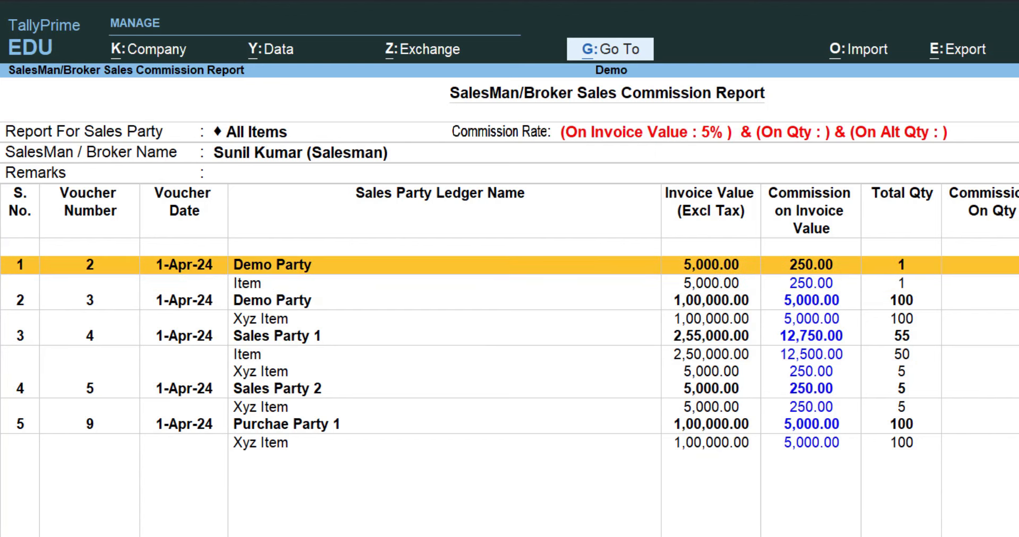
pyautogui.press('Down')
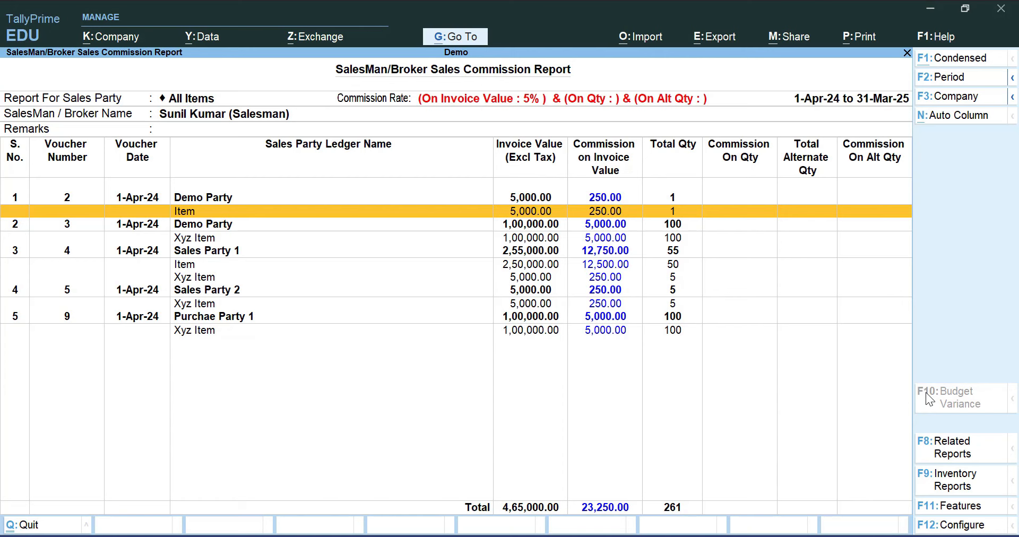
# Preview the printout of the detailed sales commission report at enlarged size, and close the preview and report.
pyautogui.hotkey('alt', 'p')
pyautogui.press('Return')
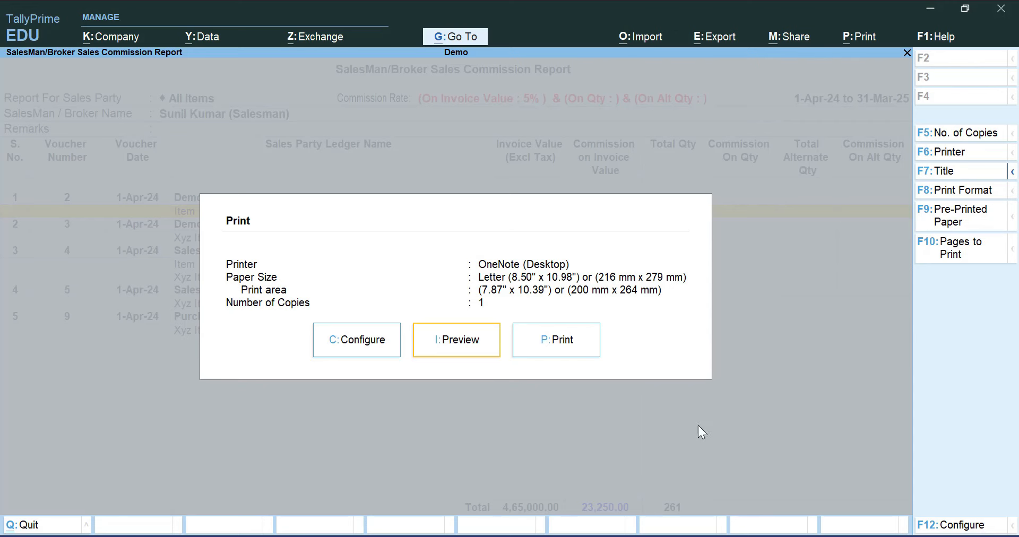
pyautogui.click(469, 345)
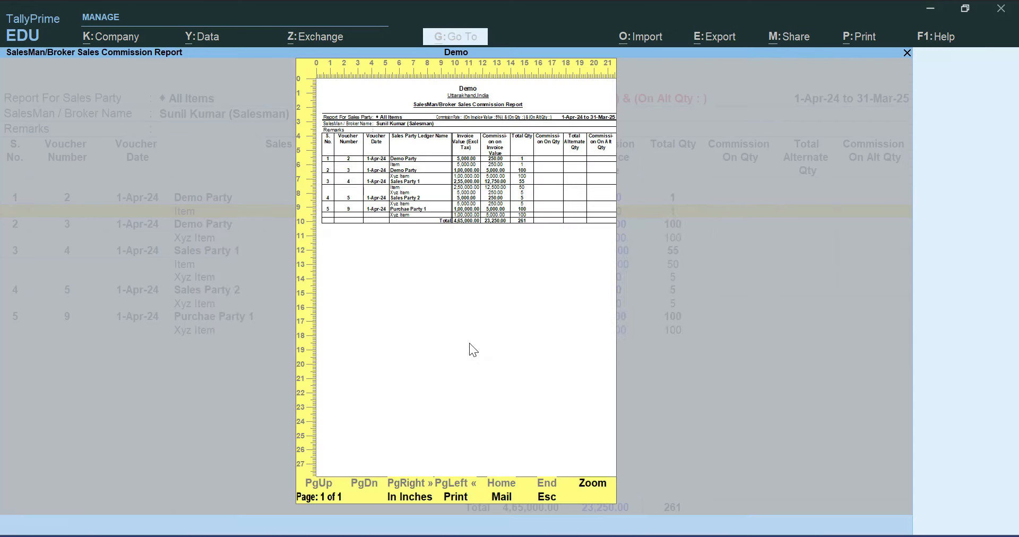
pyautogui.click(469, 344)
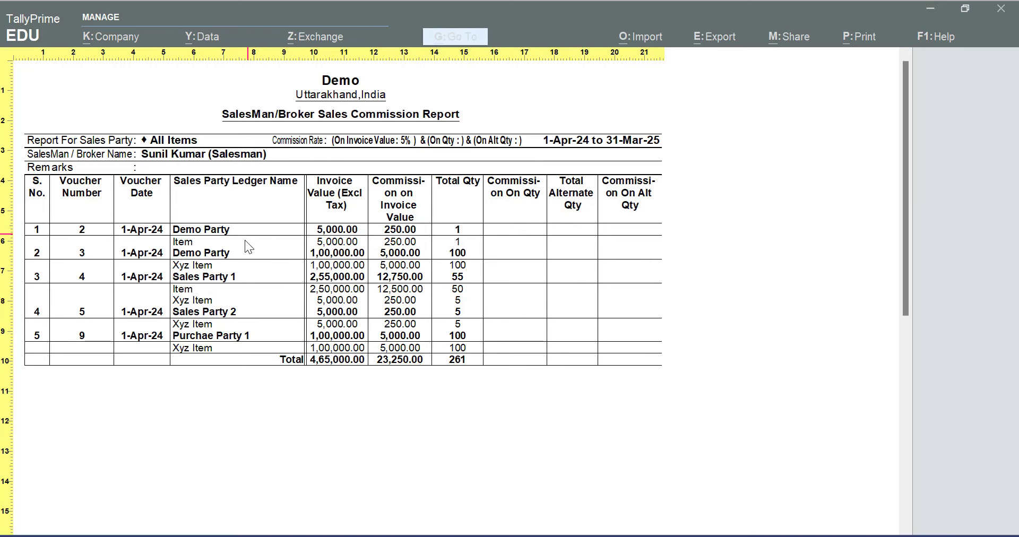
pyautogui.click(377, 298)
pyautogui.press('Escape')
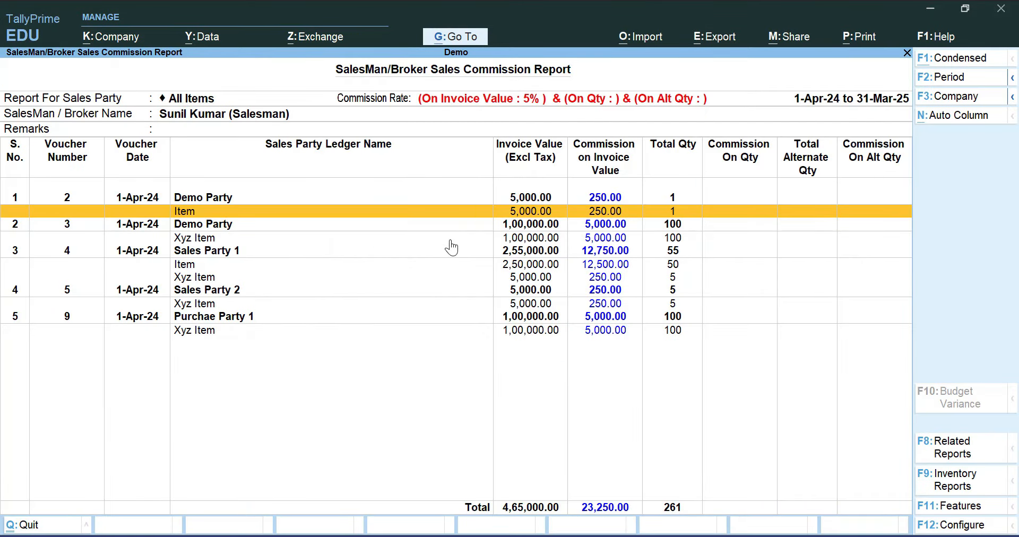
pyautogui.press('Escape')
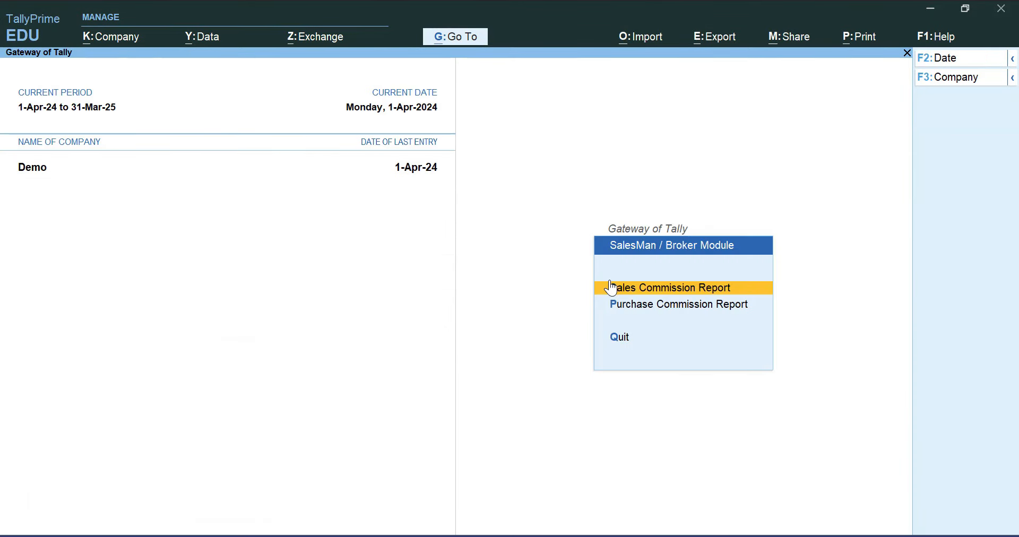
# Generate the sales commission report for the first listed salesman, limited to the party Sales Party 1.
pyautogui.click(611, 287)
pyautogui.press('Return')
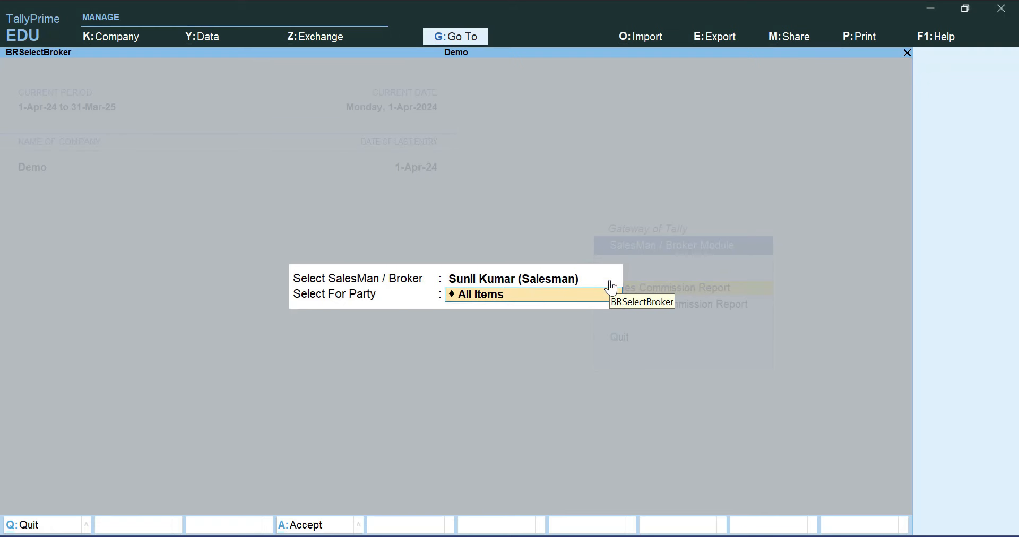
pyautogui.write('Sa')
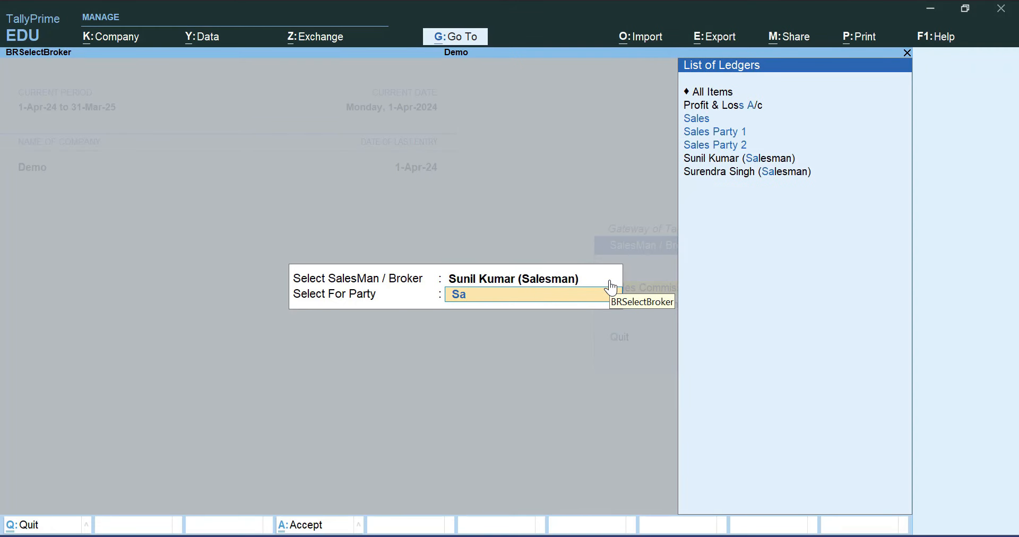
pyautogui.press('Down')
pyautogui.press('Return')
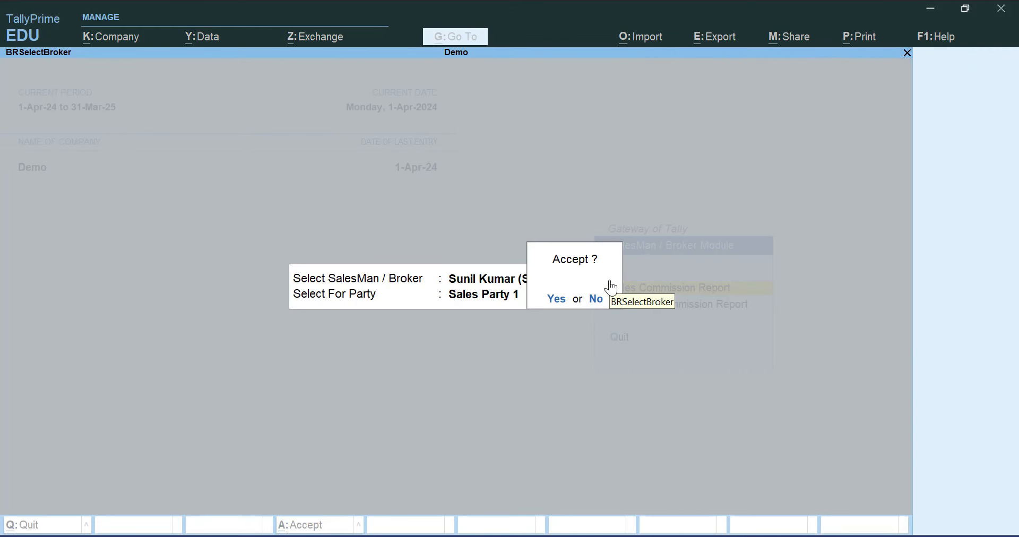
pyautogui.press('Return')
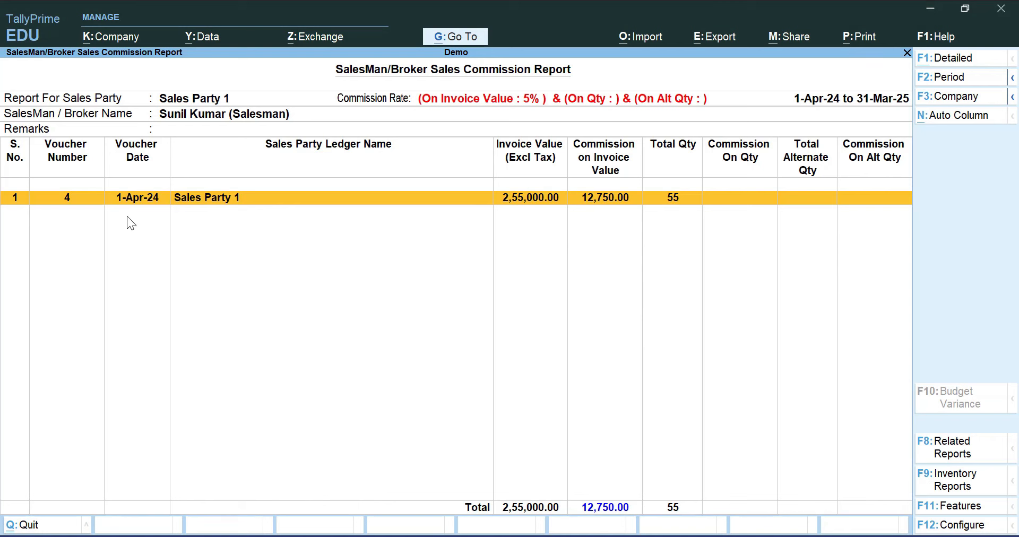
# View Sales Party 1's commission in detailed form, return to condensed, expand only its voucher line, and close the report.
pyautogui.hotkey('alt', 'F1')
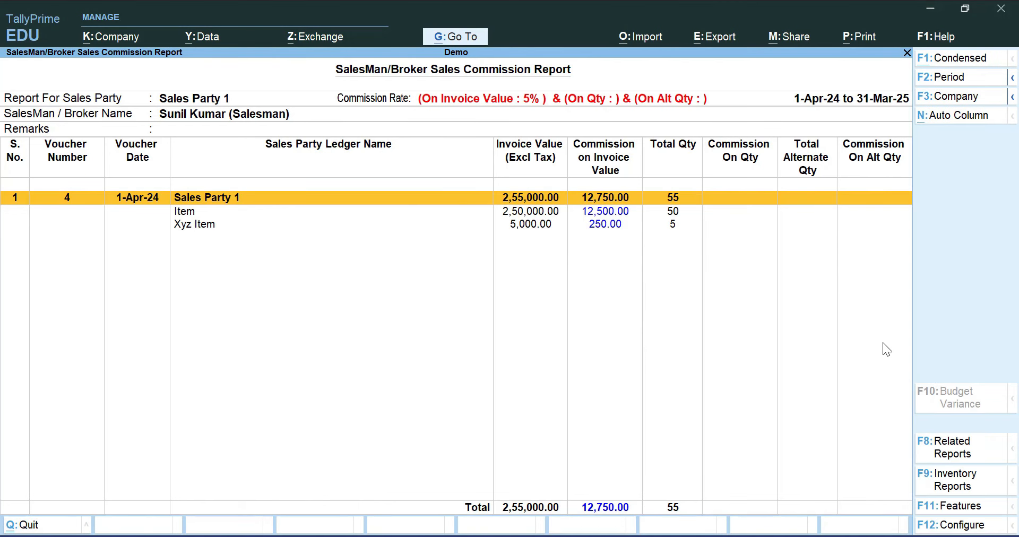
pyautogui.hotkey('alt', 'F1')
pyautogui.hotkey('shift', 'Return')
pyautogui.press('Down')
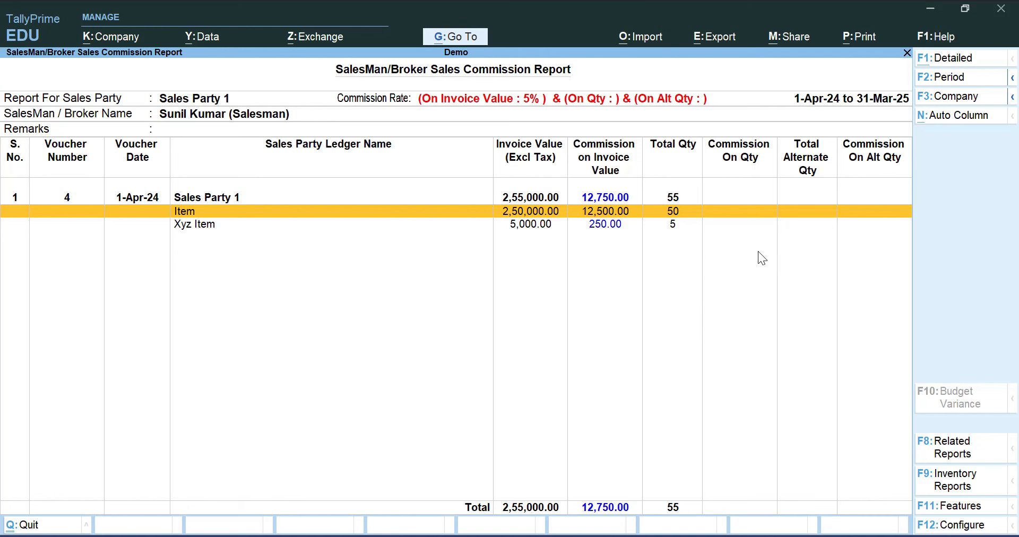
pyautogui.press('Escape')
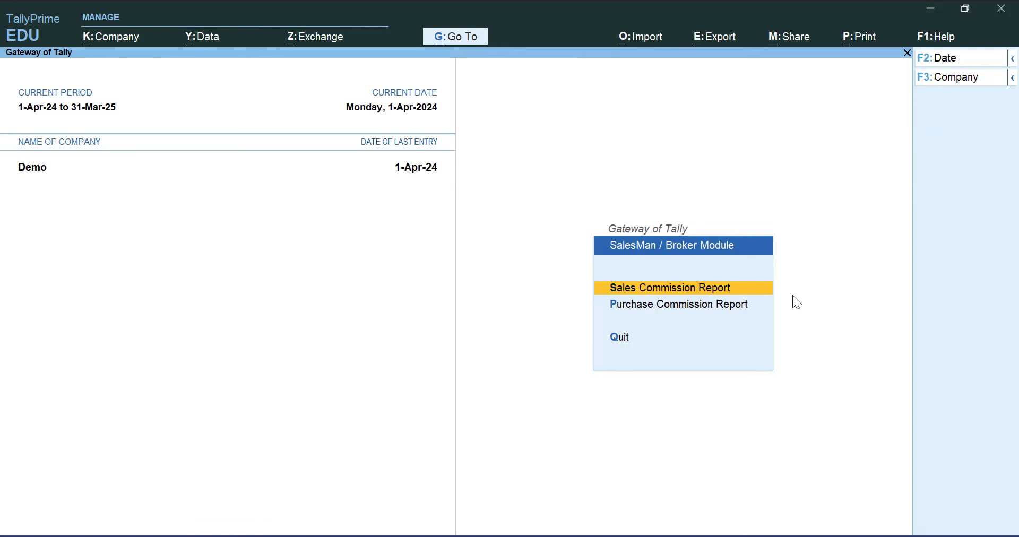
# Generate the Purchase Commission Report for the first listed salesman, with the party selection set to All Items.
pyautogui.press('Down')
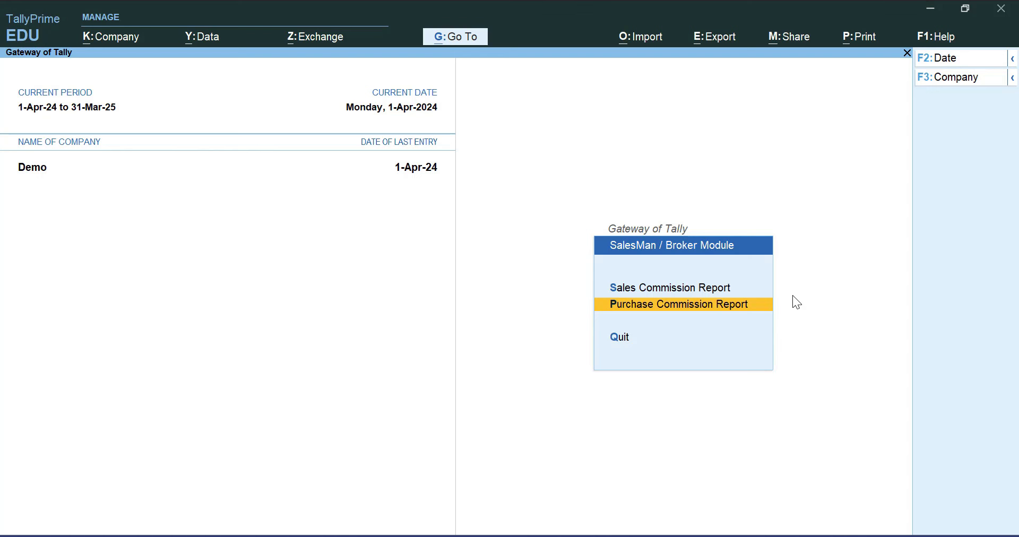
pyautogui.press('Return')
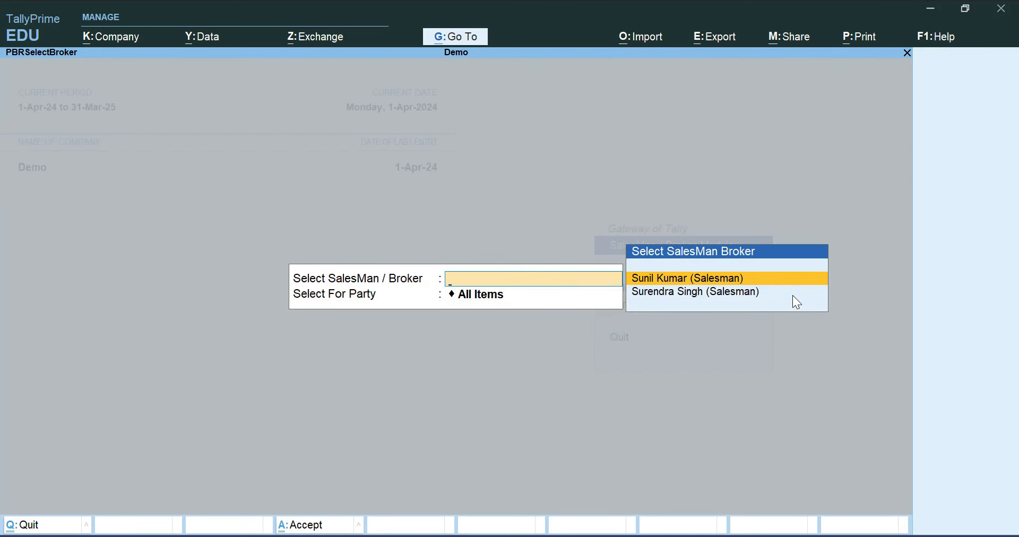
pyautogui.press('Return')
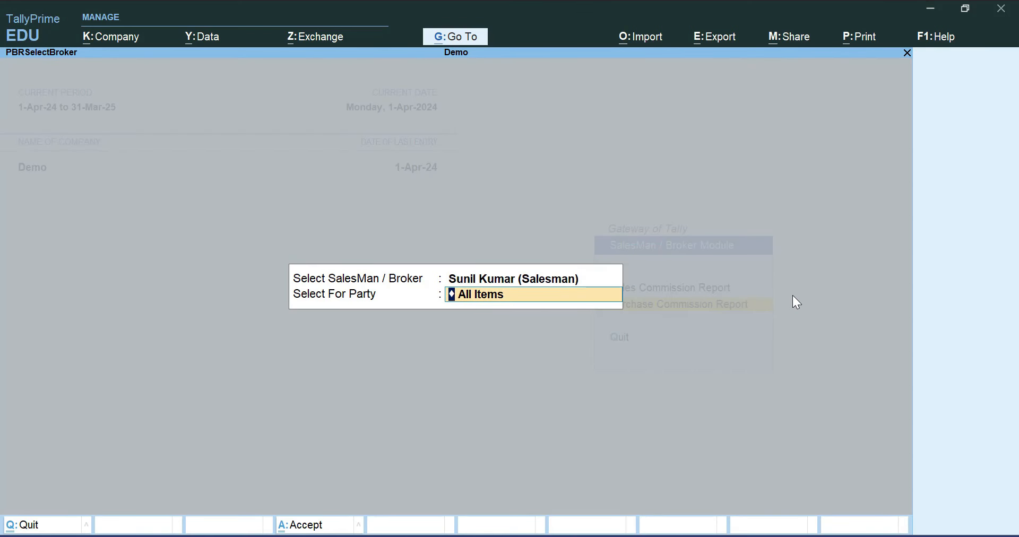
pyautogui.press('BackSpace')
pyautogui.press('Return')
pyautogui.press('Return')
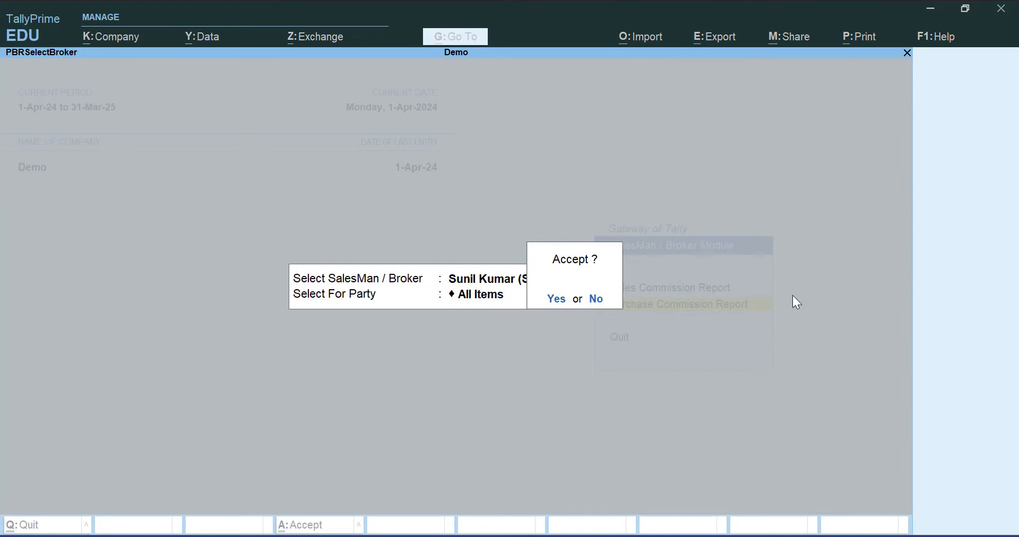
pyautogui.press('Return')
# Expand the purchase voucher line to examine its item commission, and leave the report.
pyautogui.hotkey('shift', 'Return')
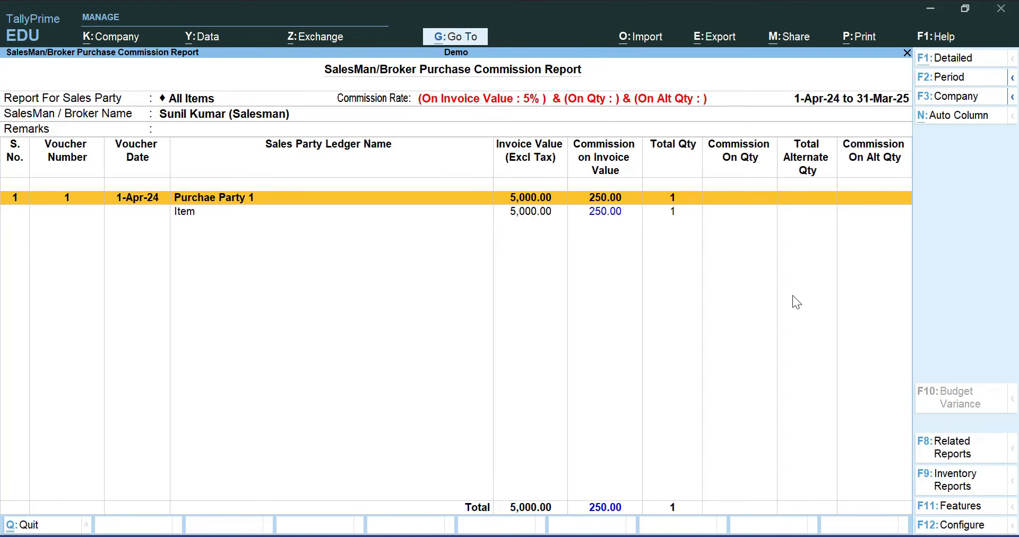
pyautogui.press('Down')
pyautogui.press('Up')
pyautogui.press('Escape')
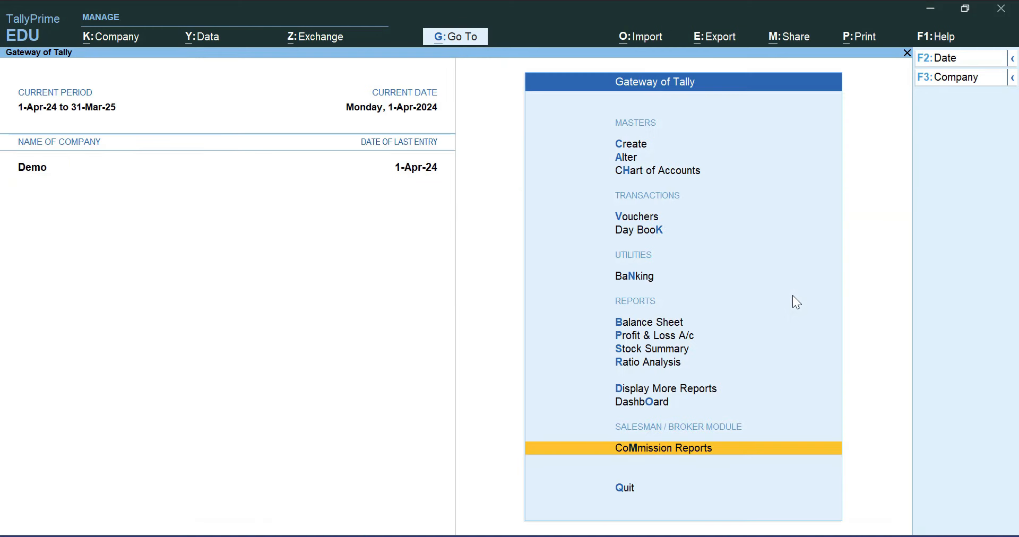
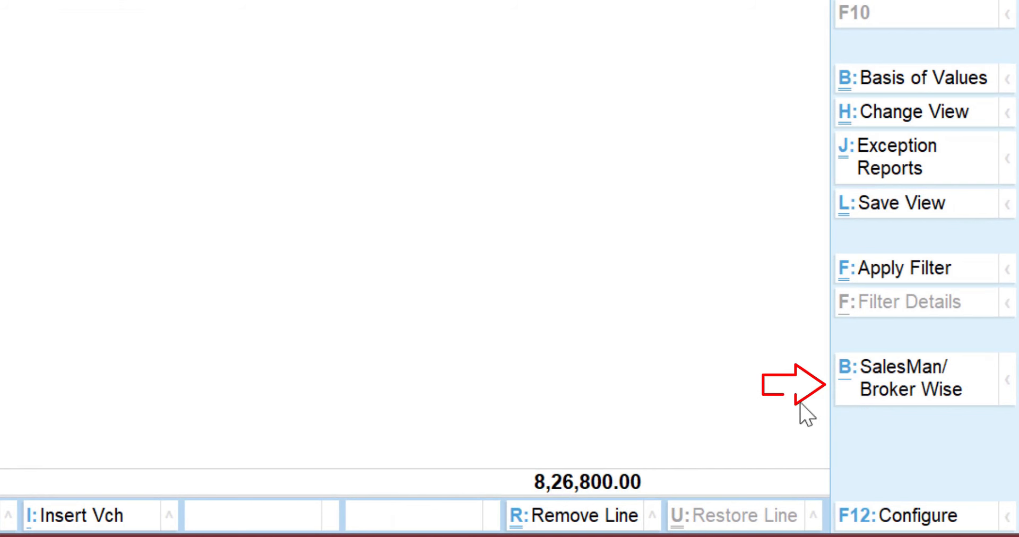
# Filter the Bills Receivable report by the first listed salesman.
pyautogui.click(915, 389)
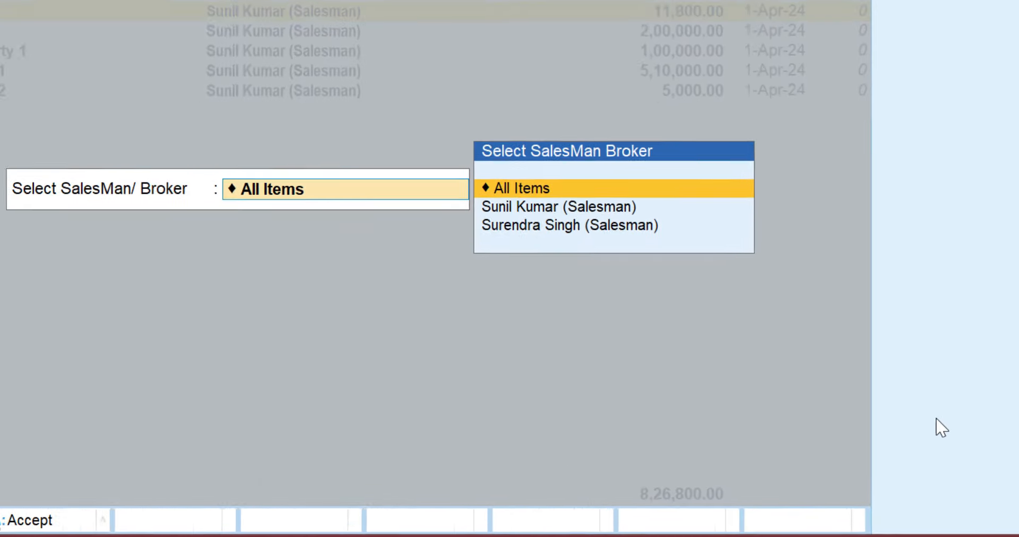
pyautogui.press('Down')
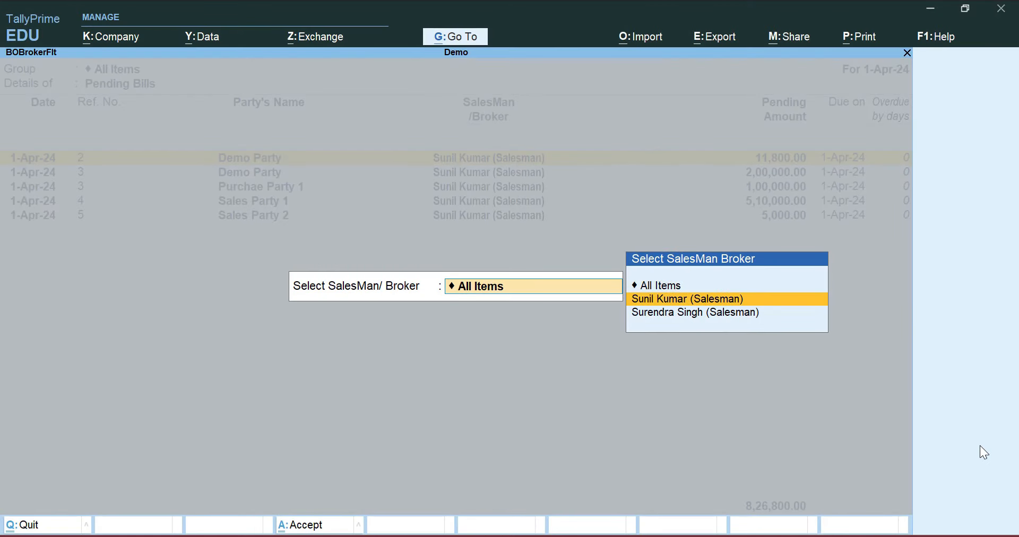
pyautogui.press('Return')
pyautogui.press('Return')
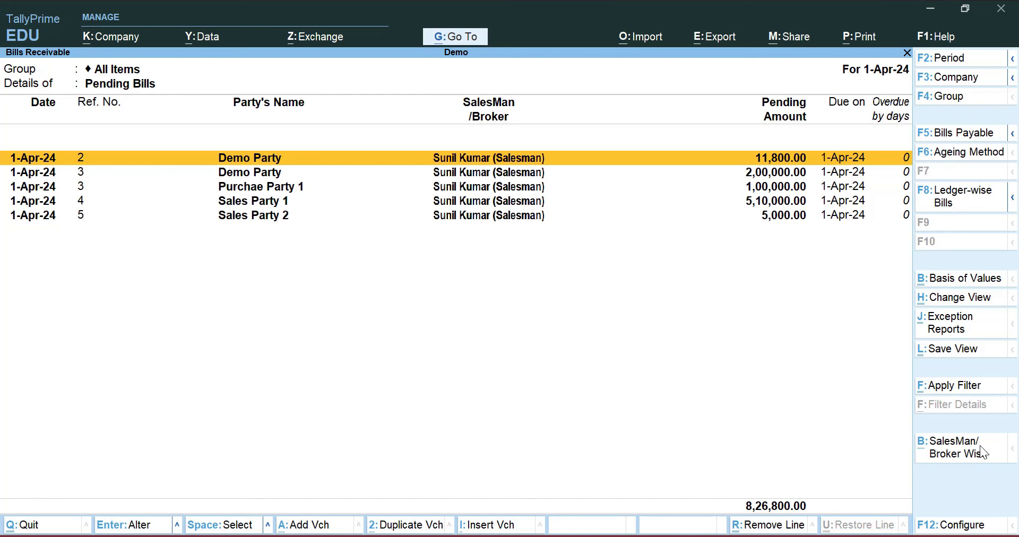
# Filter the Bills Receivable report by the second listed salesman, and leave the report.
pyautogui.click(980, 445)
pyautogui.press('Down')
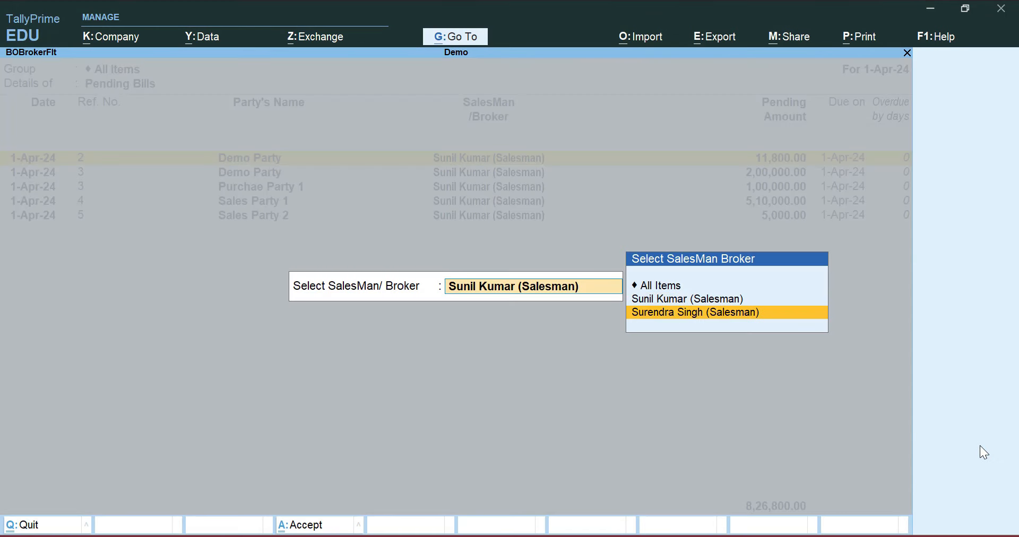
pyautogui.press('Return')
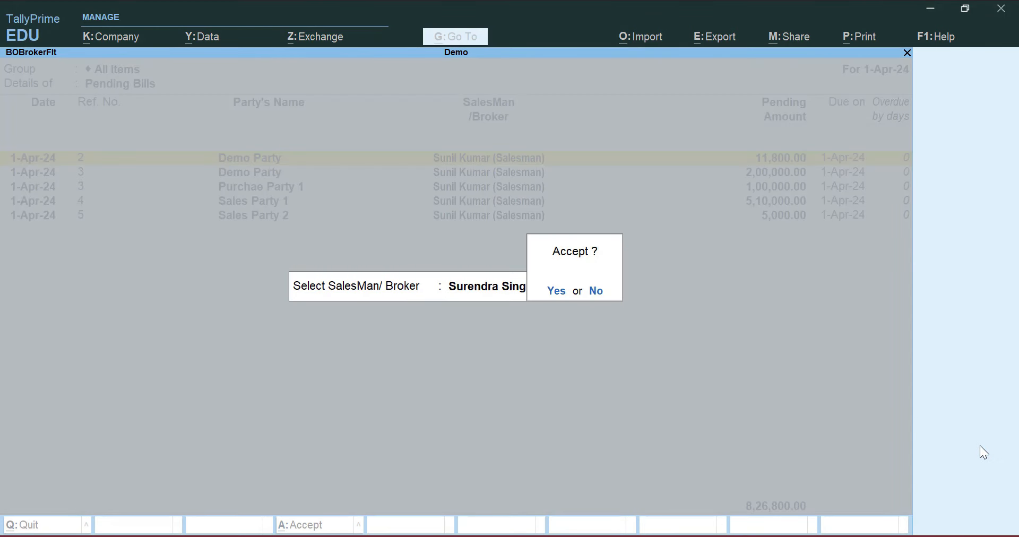
pyautogui.press('Return')
pyautogui.press('Escape')
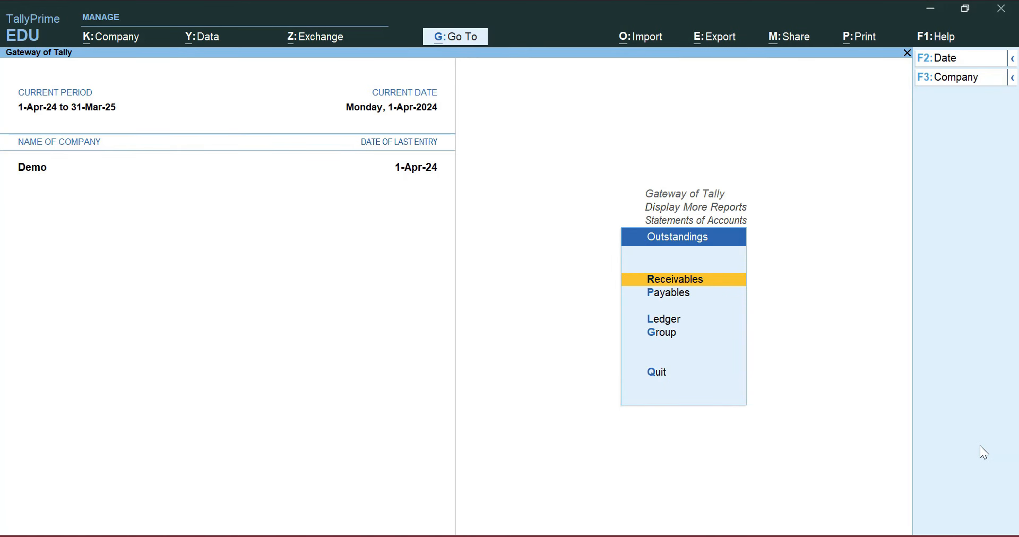
# Open the outstanding Payables report, filter it by the first listed salesman, and return to the Gateway of Tally.
pyautogui.press('Down')
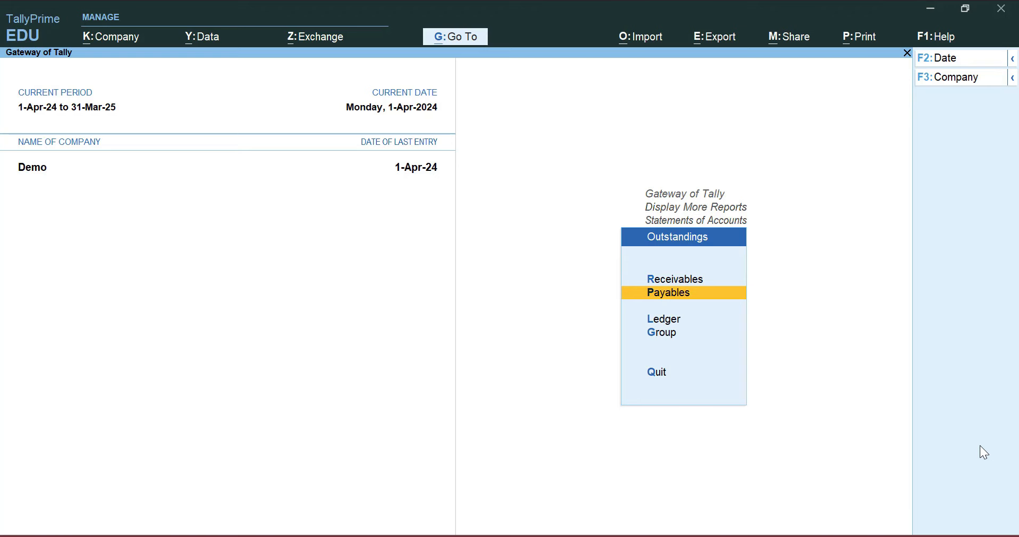
pyautogui.press('Return')
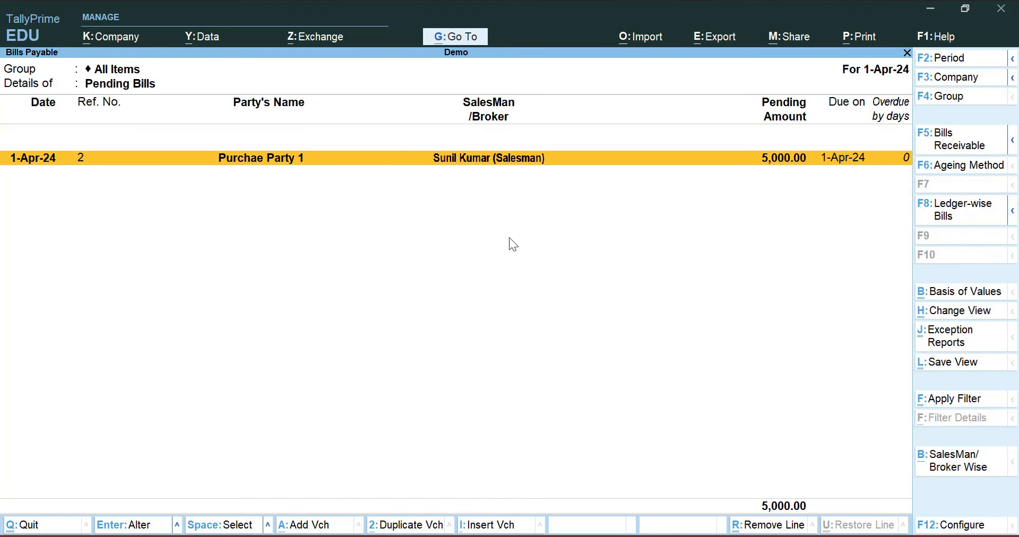
pyautogui.click(954, 466)
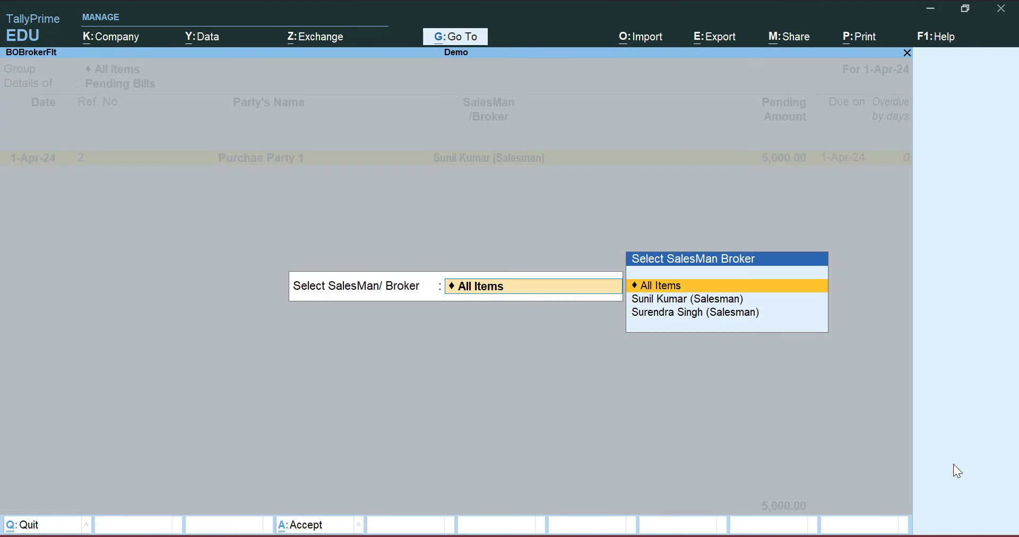
pyautogui.press('Down')
pyautogui.press('Return')
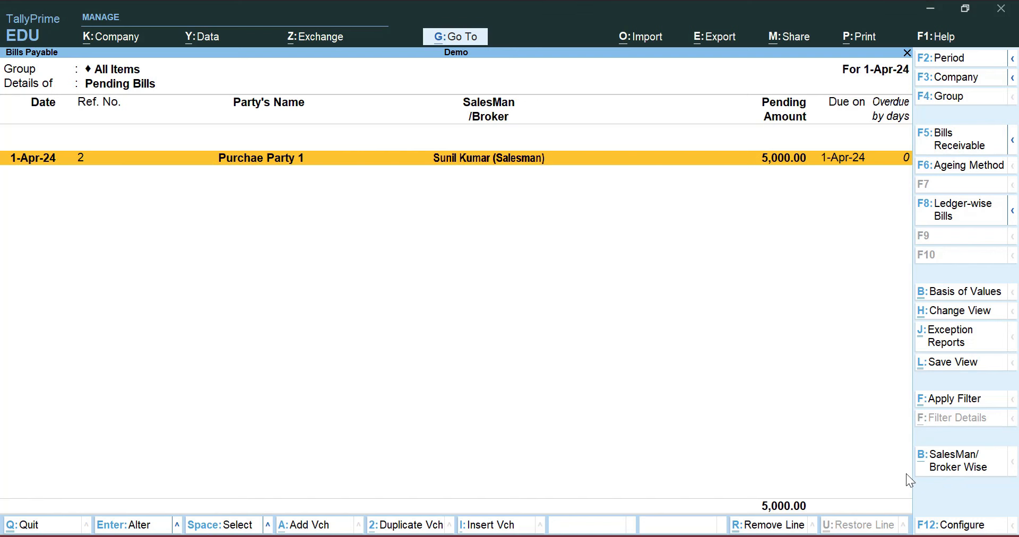
pyautogui.press('Escape')
pyautogui.press('Escape')
pyautogui.press('Escape')
pyautogui.press('Escape')
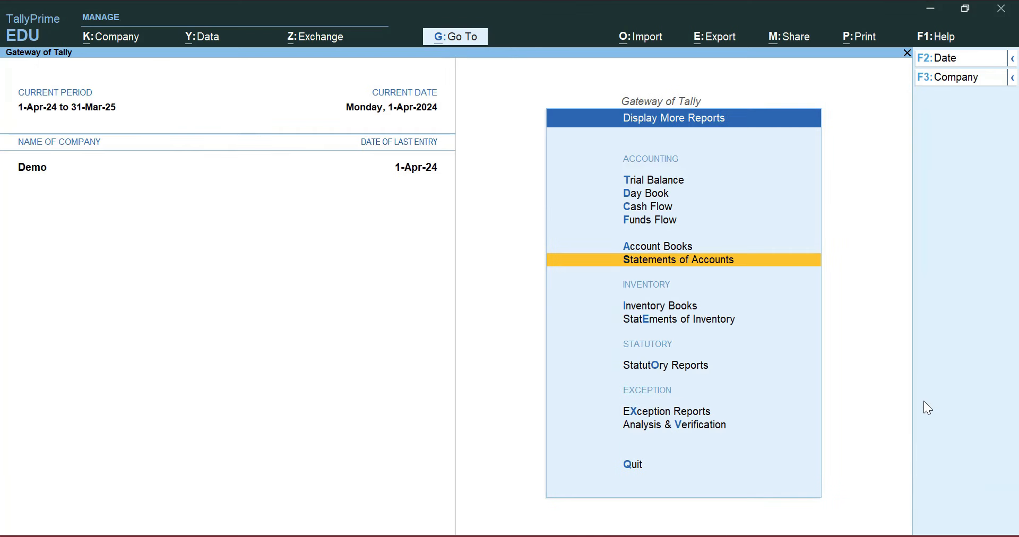
pyautogui.press('Escape')
pyautogui.press('Escape')
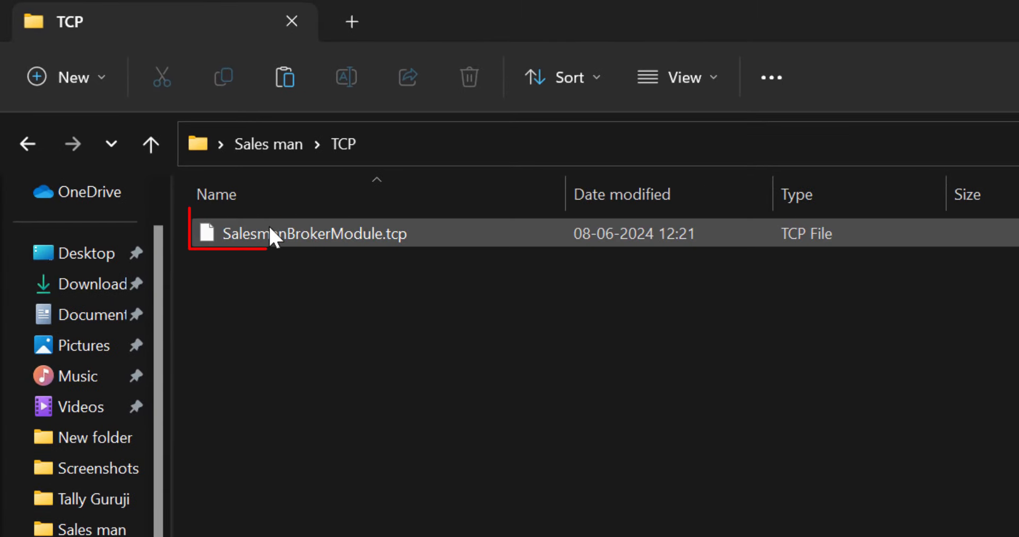
# Select SalesmanBrokerModule.tcp in the TCP folder, switch to TallyPrime and open the local TDL configuration.
pyautogui.click(271, 229)
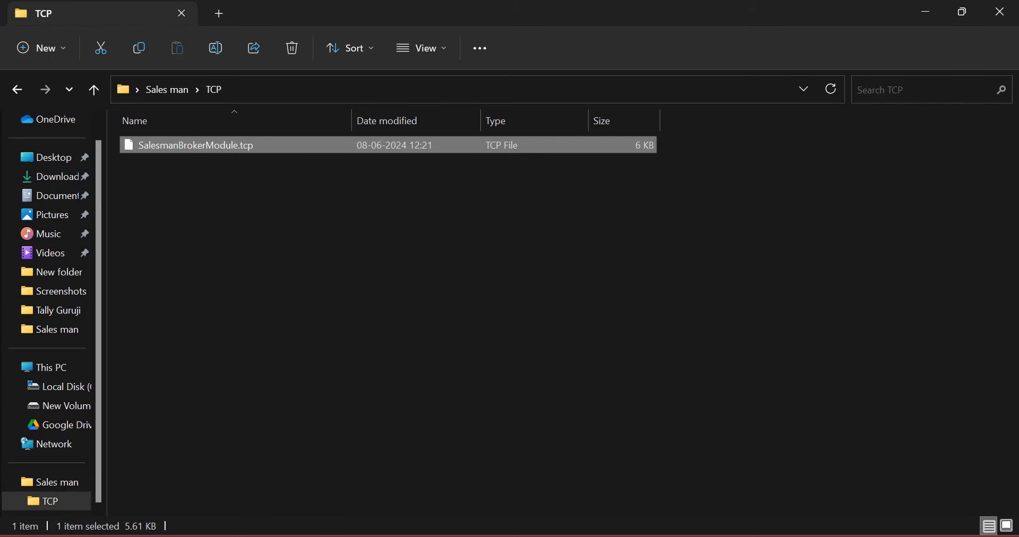
pyautogui.click(308, 536)
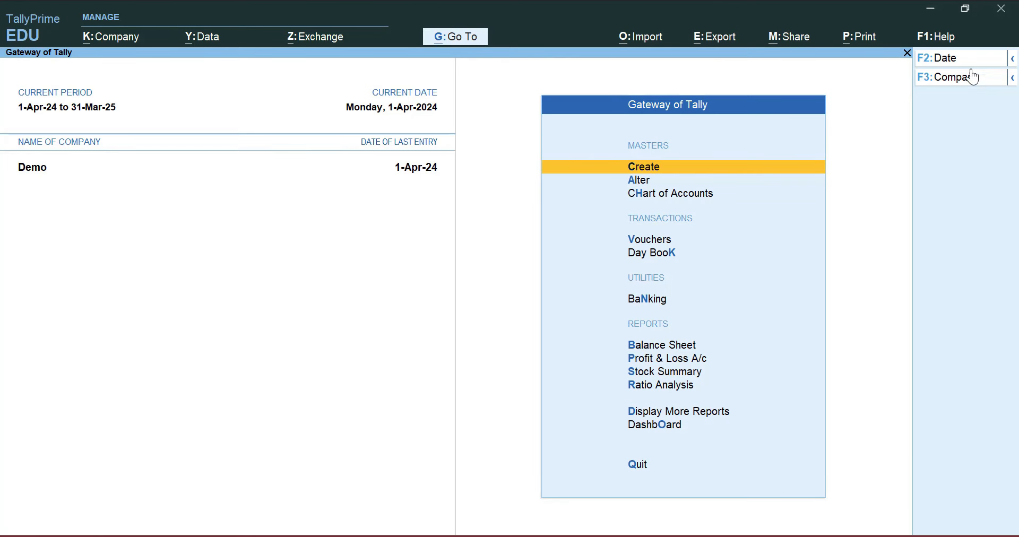
pyautogui.click(949, 38)
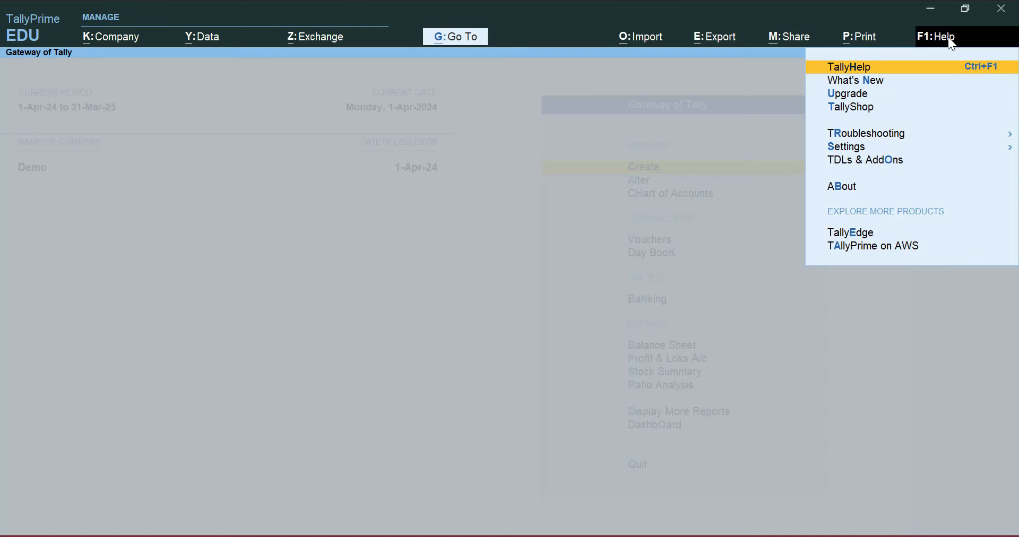
pyautogui.click(870, 160)
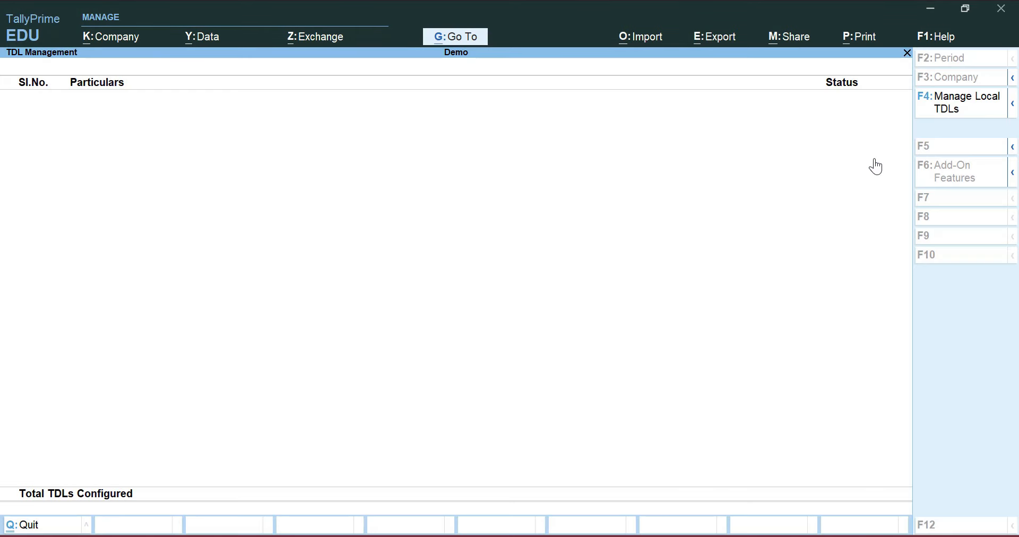
pyautogui.click(951, 112)
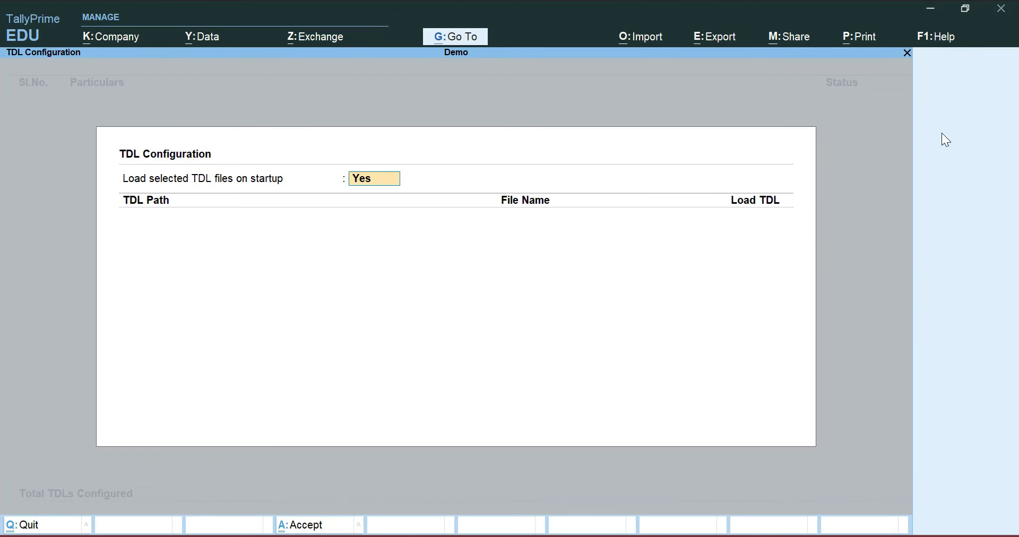
# Keep loading TDL files on startup set to Yes, and browse from the drive list to the Desktop folder.
pyautogui.press('Return')
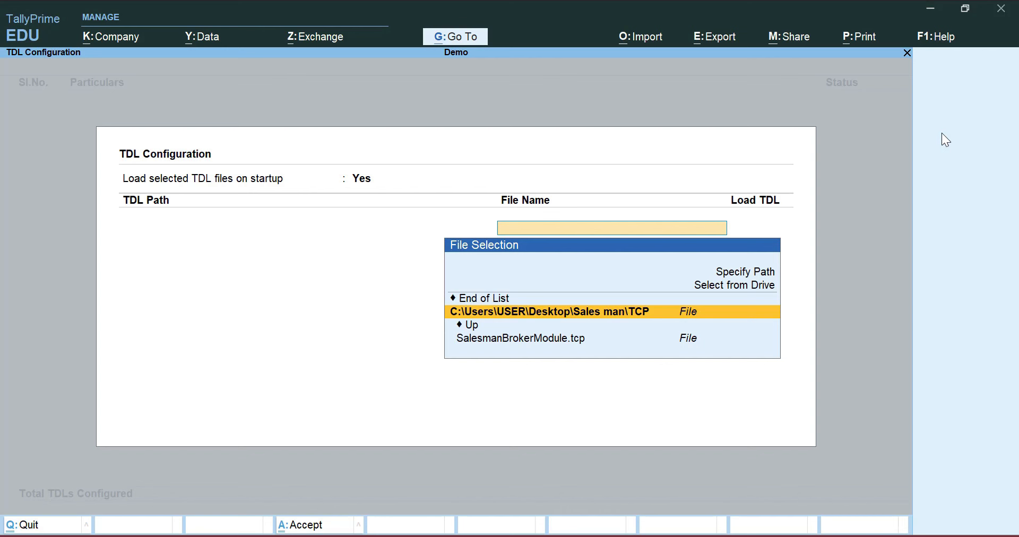
pyautogui.click(531, 343)
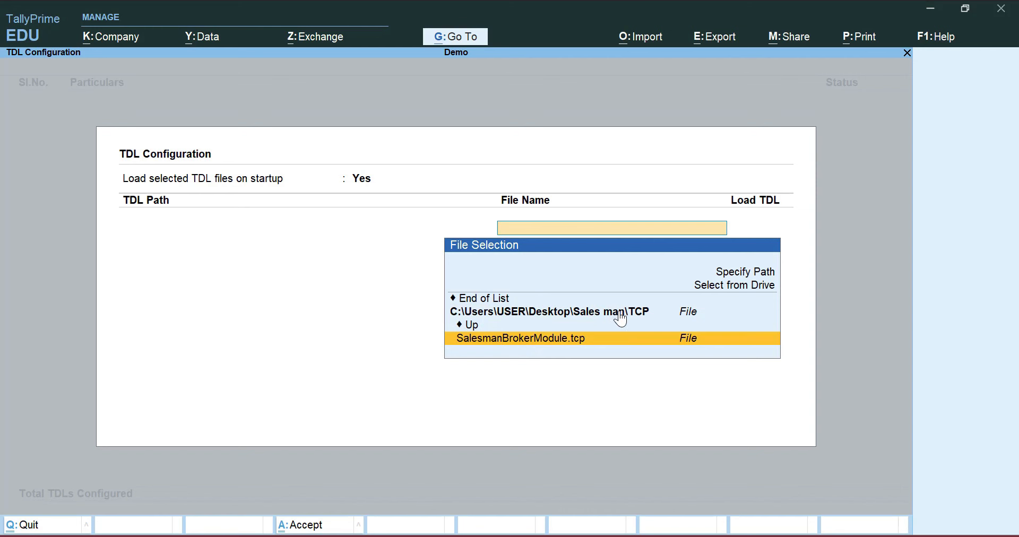
pyautogui.click(708, 289)
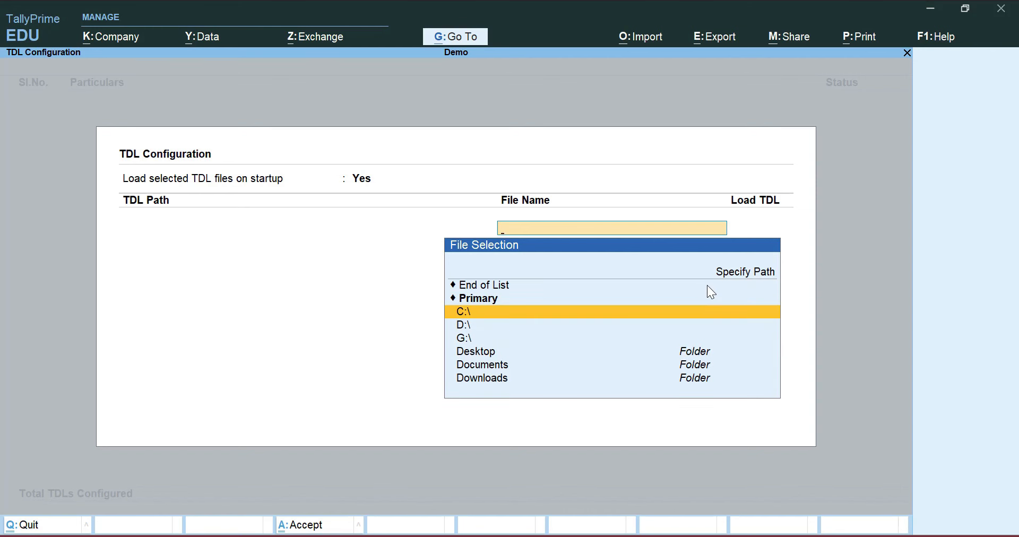
pyautogui.press('Down')
pyautogui.press('Down')
pyautogui.press('Down')
pyautogui.press('Return')
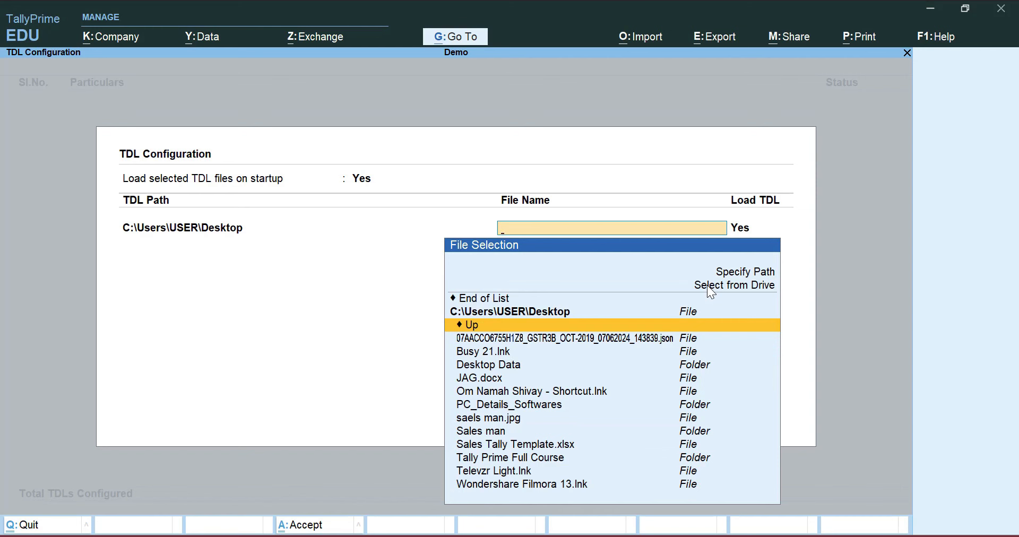
# Add SalesmanBrokerModule.tcp from the Desktop folder Sales man\TCP to the TDL list, and accept the configuration.
pyautogui.write('sa')
pyautogui.press('Down')
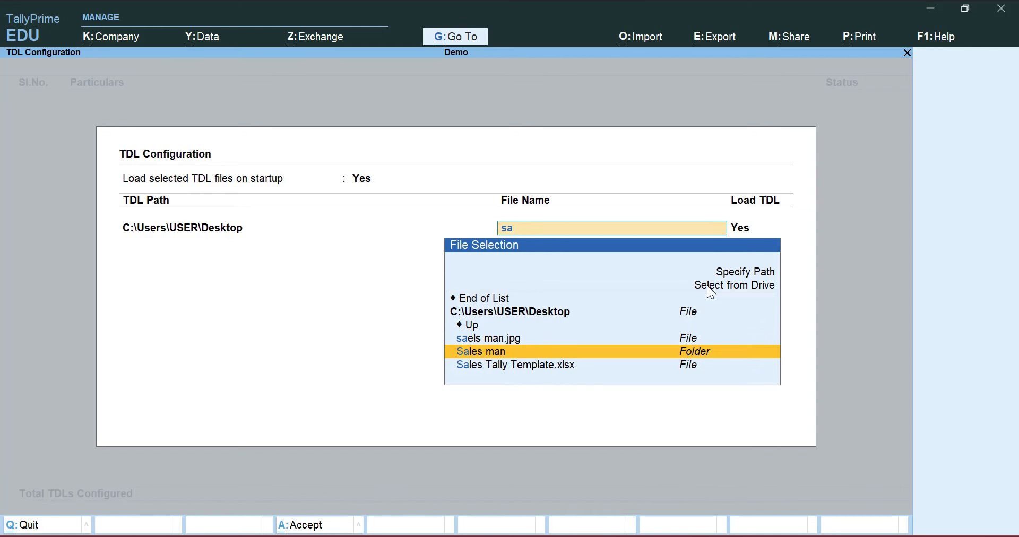
pyautogui.press('Return')
pyautogui.press('Down')
pyautogui.press('Return')
pyautogui.press('Down')
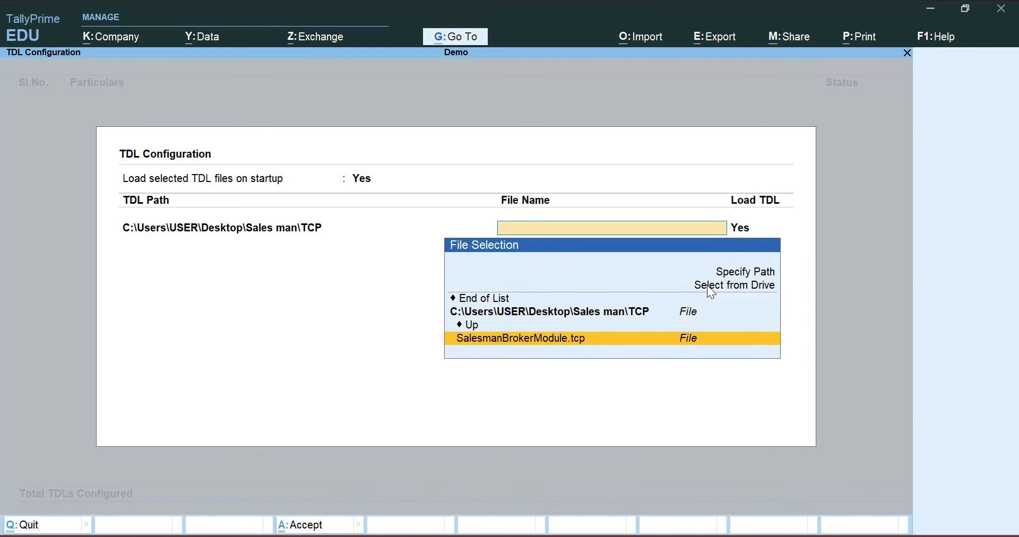
pyautogui.press('Return')
pyautogui.press('Return')
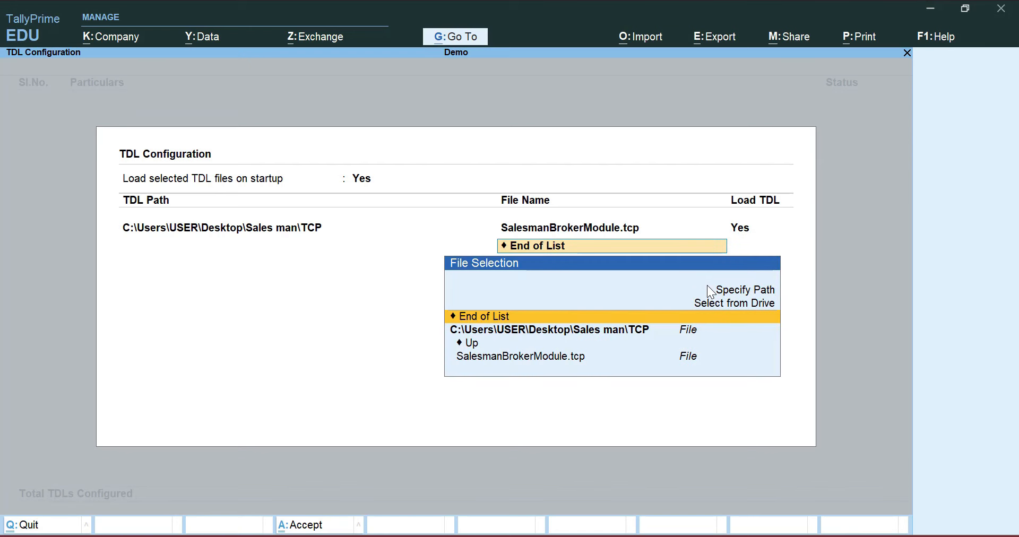
pyautogui.press('Return')
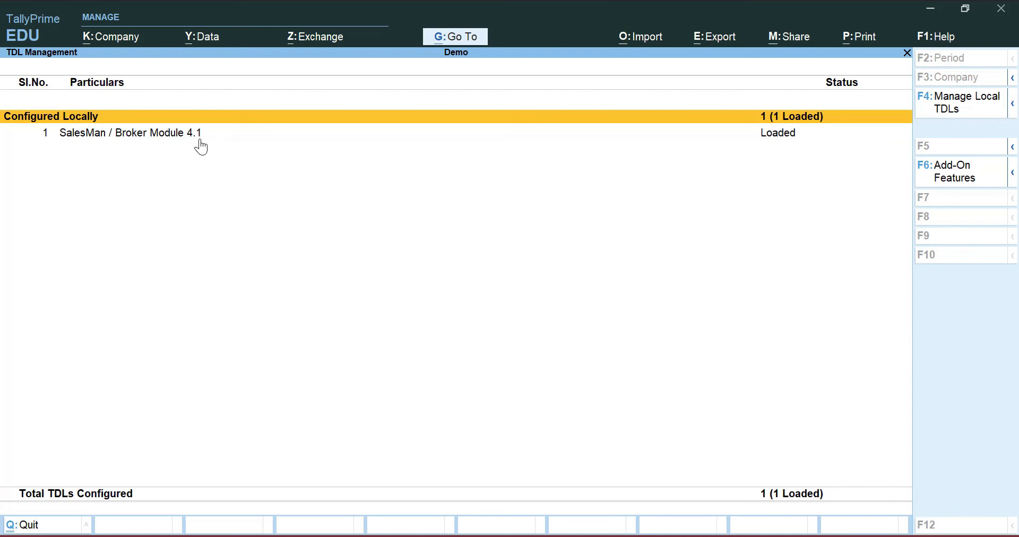
# Set Enable SalesMan / Broker Module to Yes in the add-on features, and return to the Gateway of Tally.
pyautogui.click(774, 139)
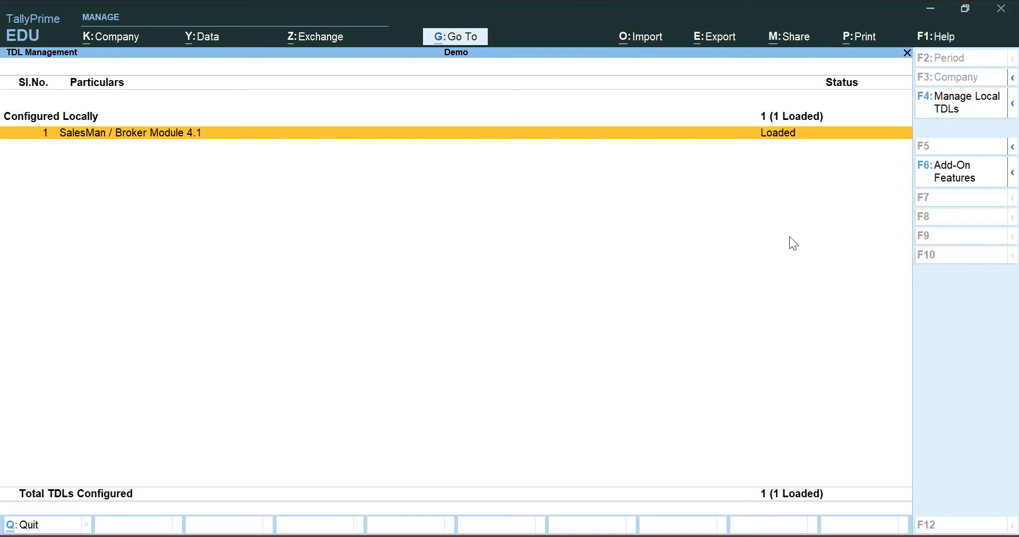
pyautogui.click(954, 181)
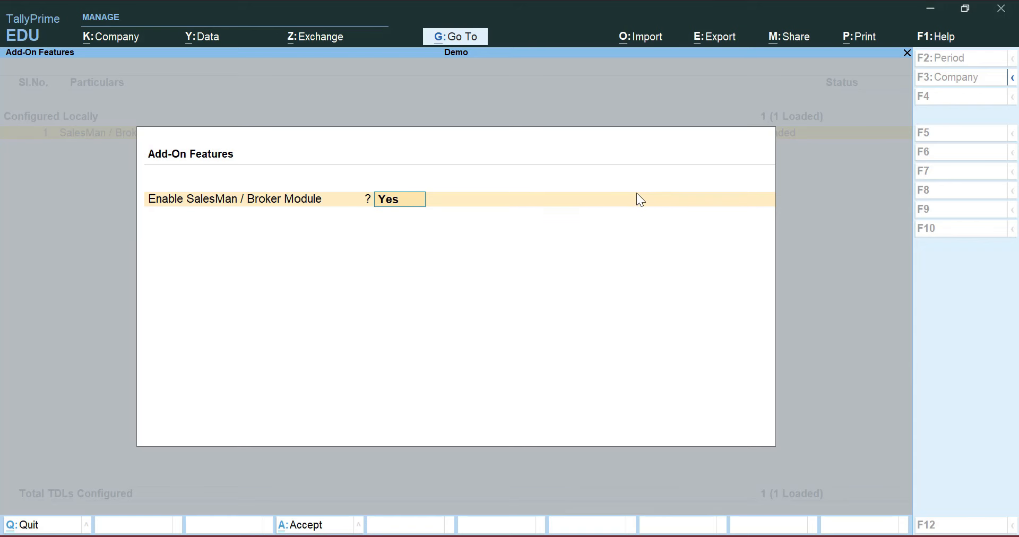
pyautogui.write('y')
pyautogui.press('Return')
pyautogui.press('Return')
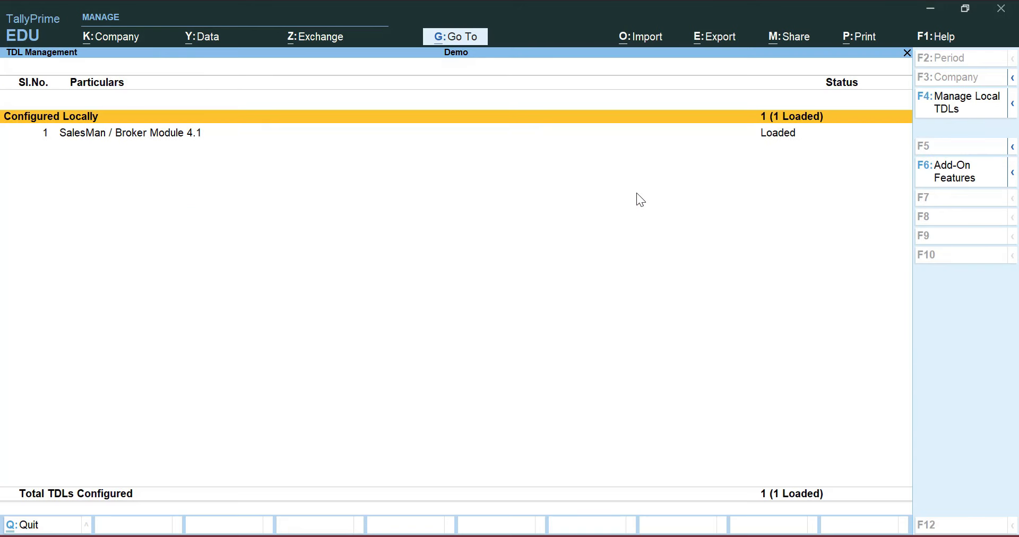
pyautogui.press('Escape')
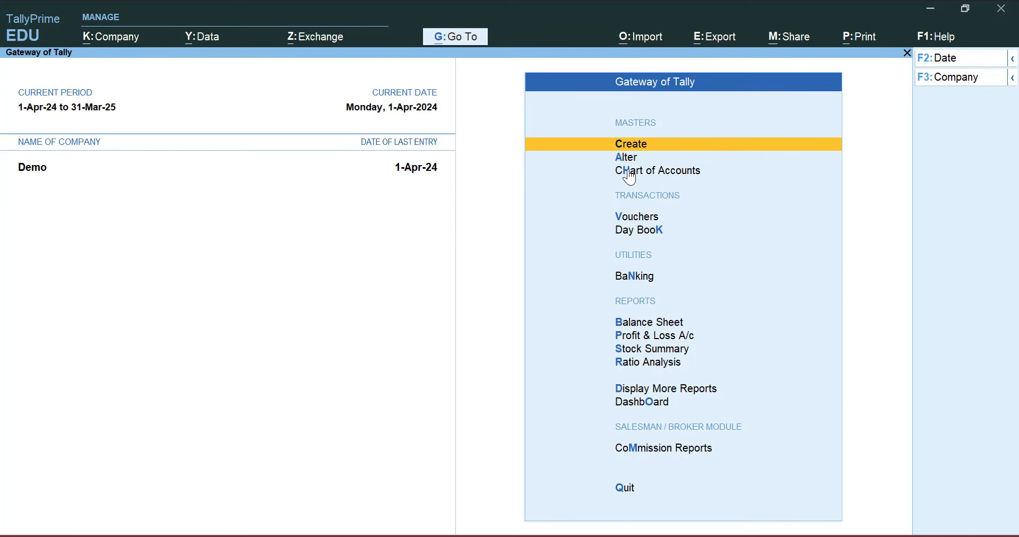
# Check which reports are offered under Commission Reports, and return to the Gateway of Tally.
pyautogui.click(656, 455)
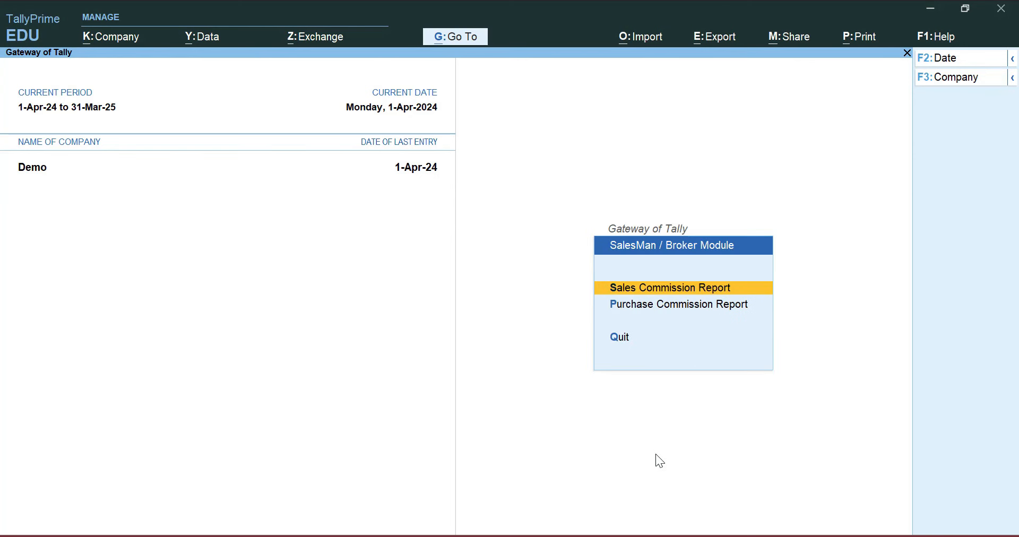
pyautogui.press('Escape')
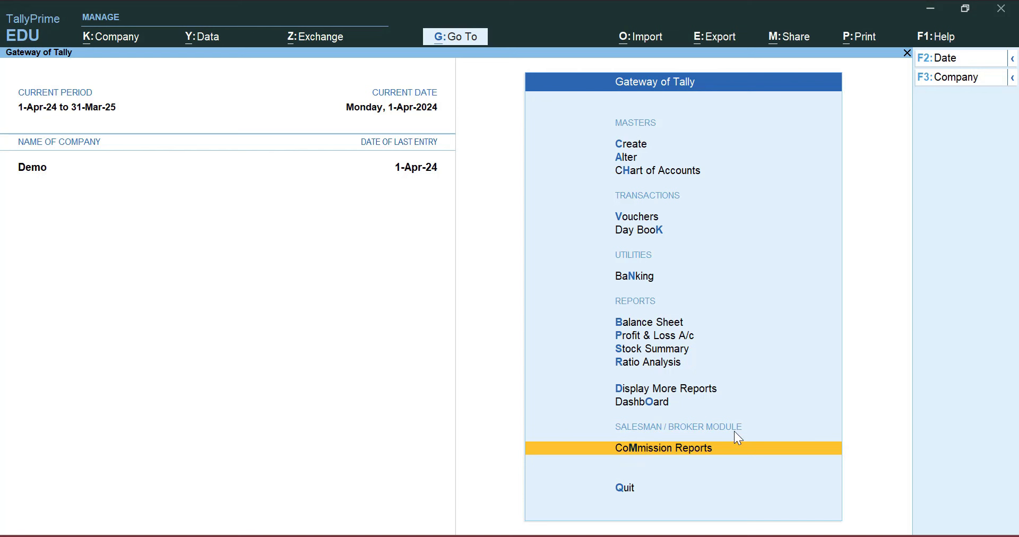
pyautogui.click(661, 452)
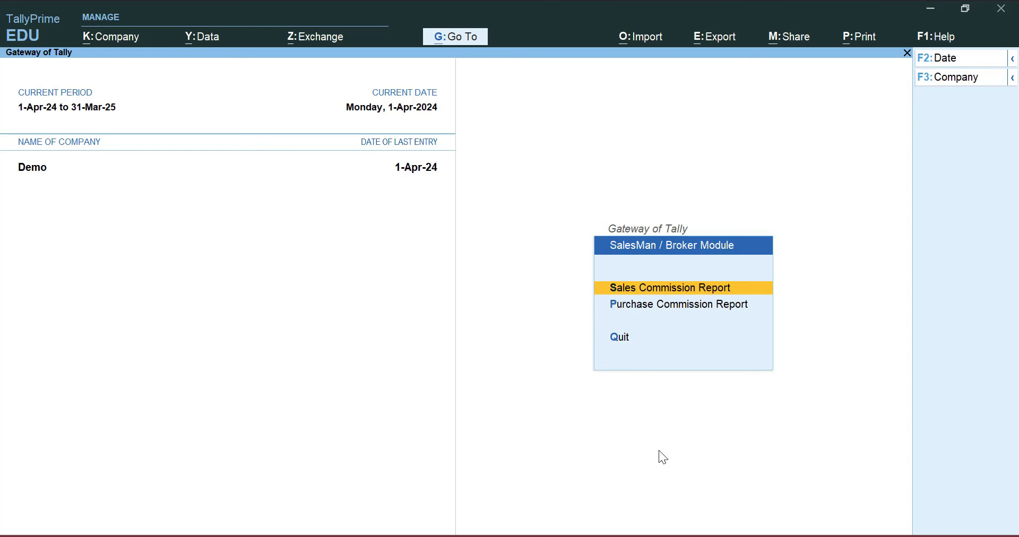
pyautogui.press('Escape')
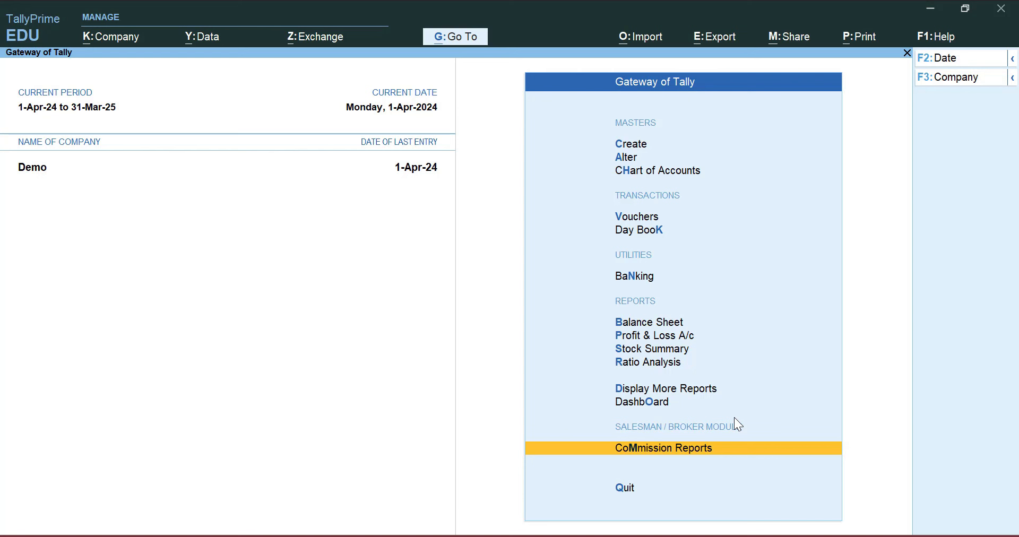
pyautogui.press('Down')
pyautogui.press('Down')
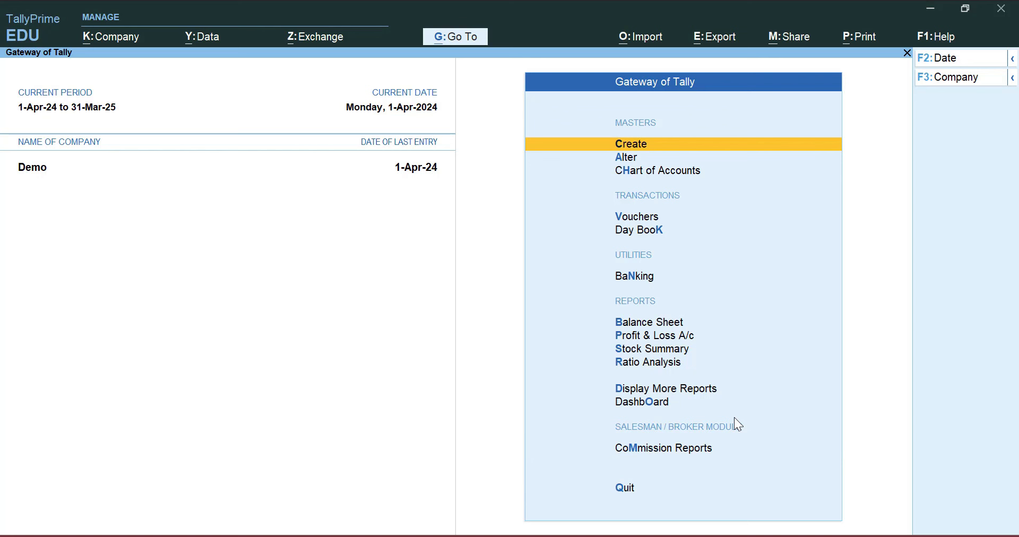
pyautogui.press('Down')
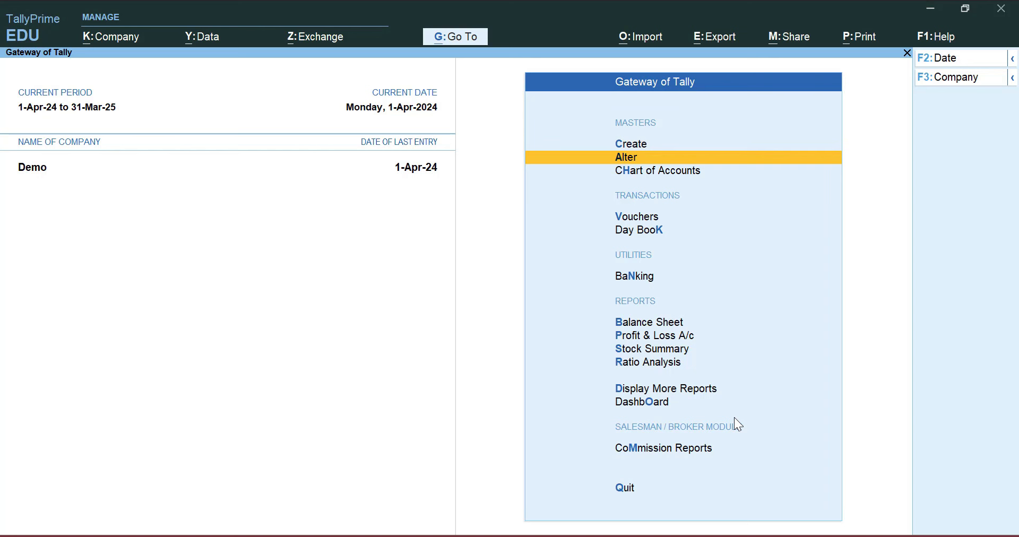
# Open the first of the two salesman ledgers for alteration.
pyautogui.press('Up')
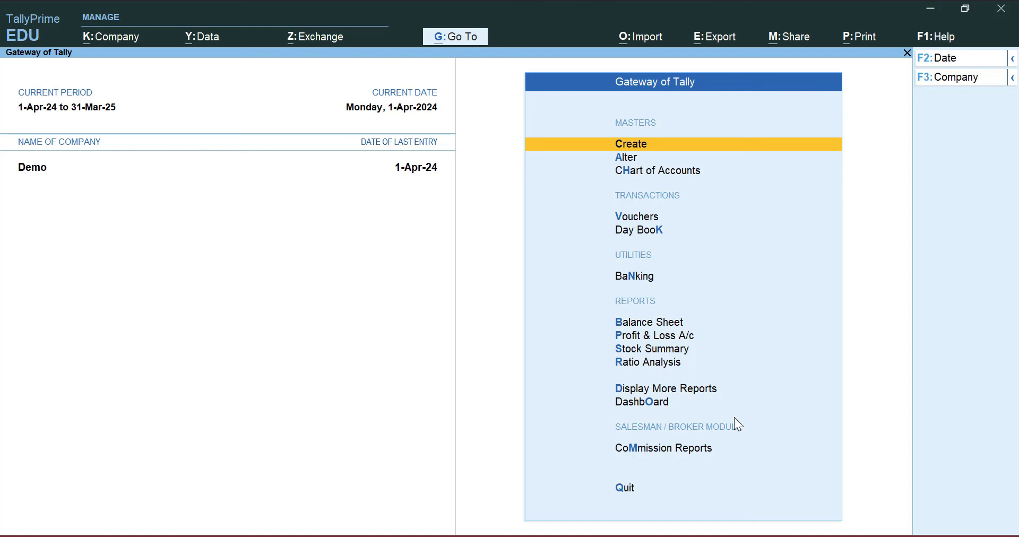
pyautogui.press('Down')
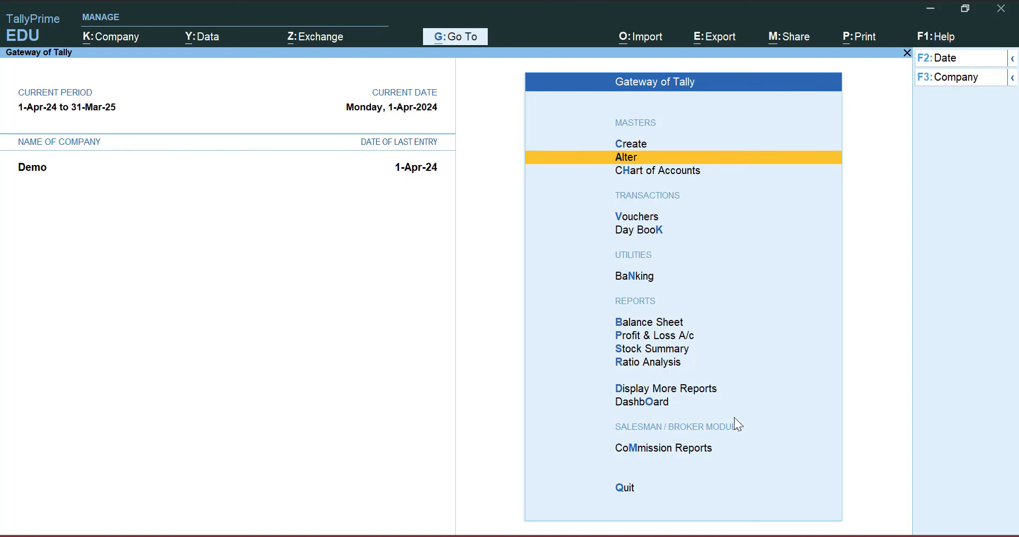
pyautogui.press('Return')
pyautogui.press('Down')
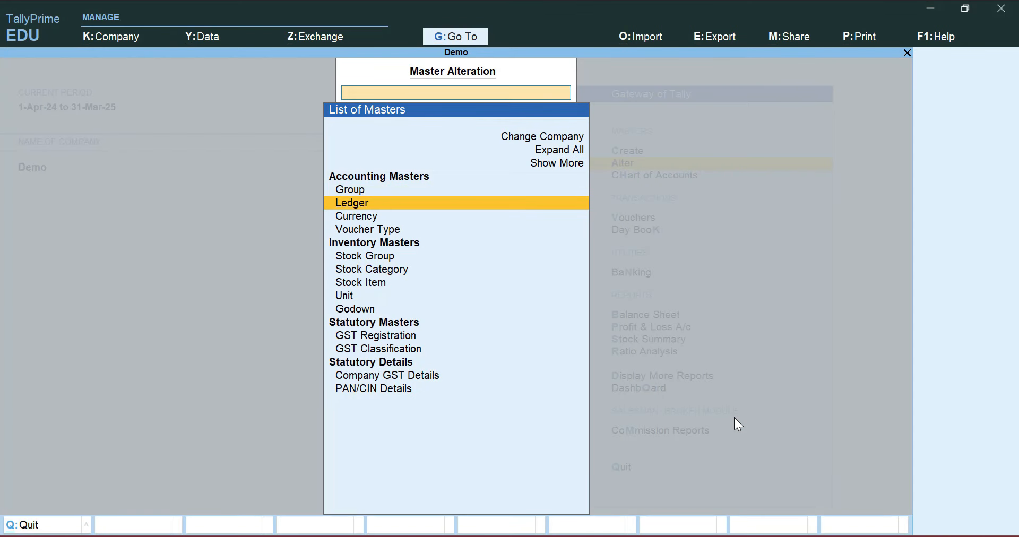
pyautogui.press('Return')
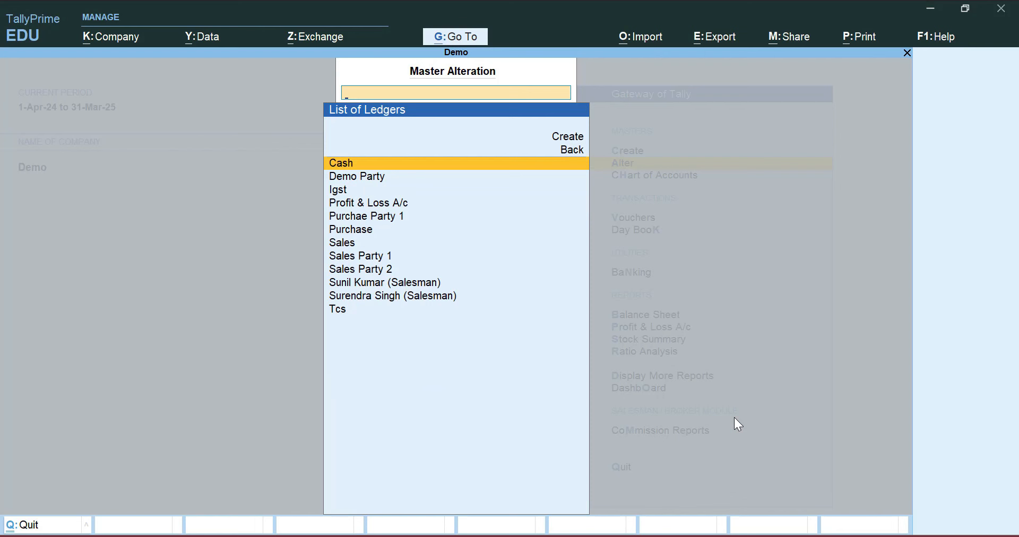
pyautogui.press('Down')
pyautogui.press('Down')
pyautogui.press('Down')
pyautogui.press('Down')
pyautogui.press('Down')
pyautogui.press('Down')
pyautogui.press('Down')
pyautogui.press('Down')
pyautogui.press('Down')
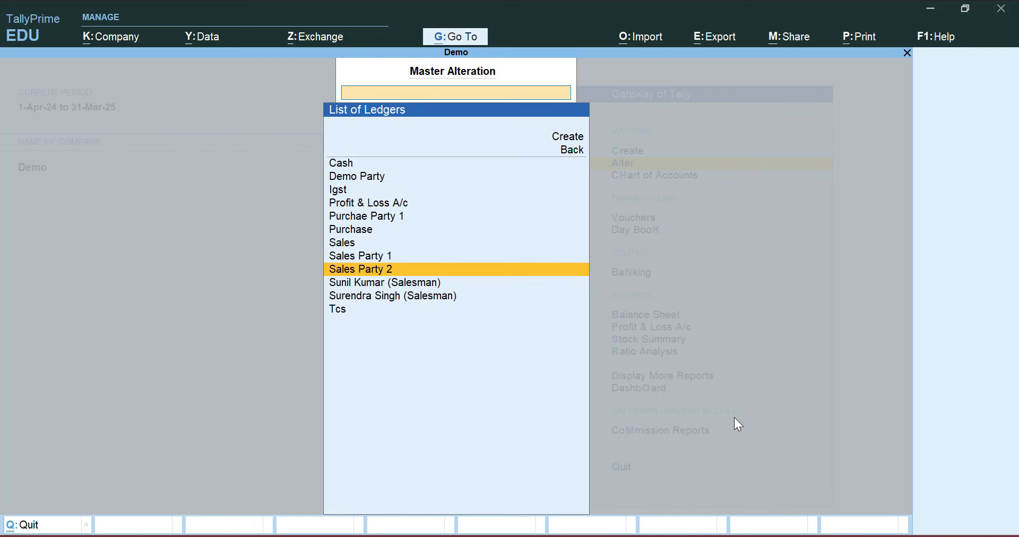
pyautogui.press('Up')
pyautogui.press('Down')
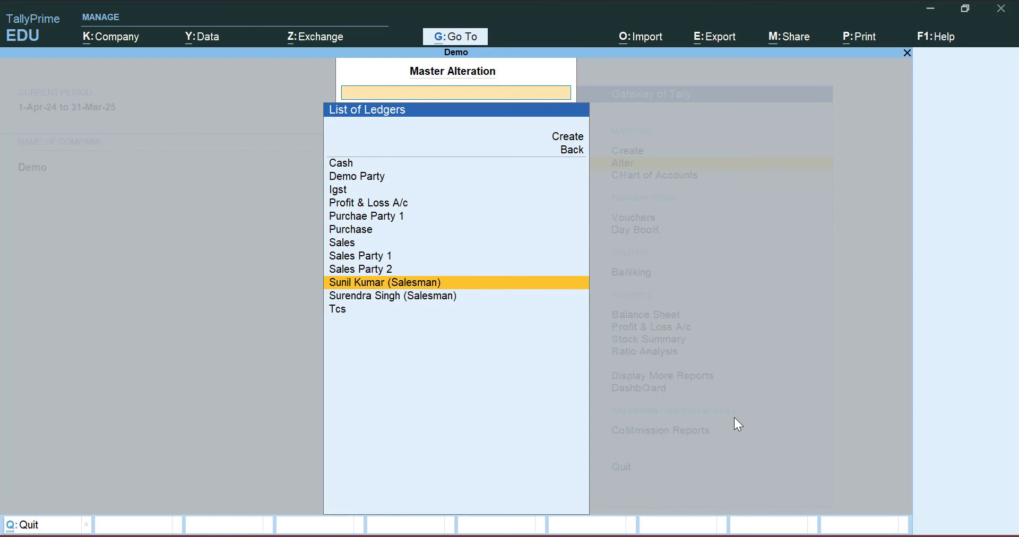
pyautogui.press('Return')
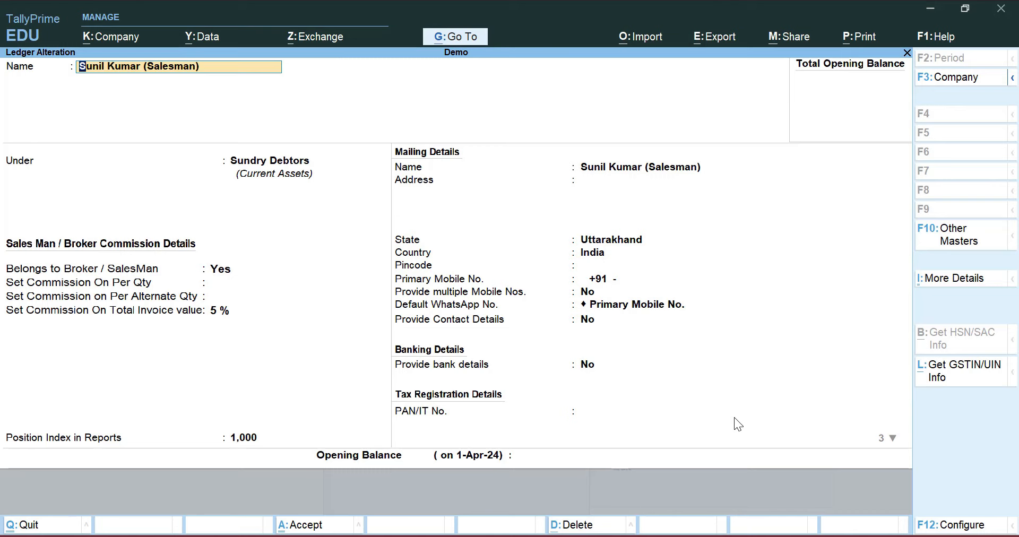
# Keep the ledger as a Broker / SalesMan, and set commission to 2.00 per quantity and 5.00 per alternate quantity.
pyautogui.press('Return')
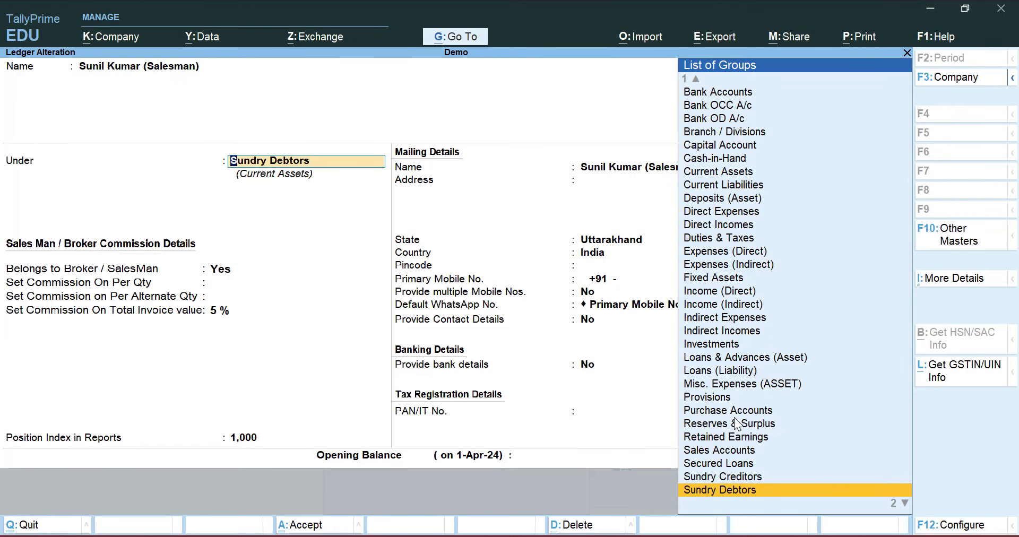
pyautogui.press('Return')
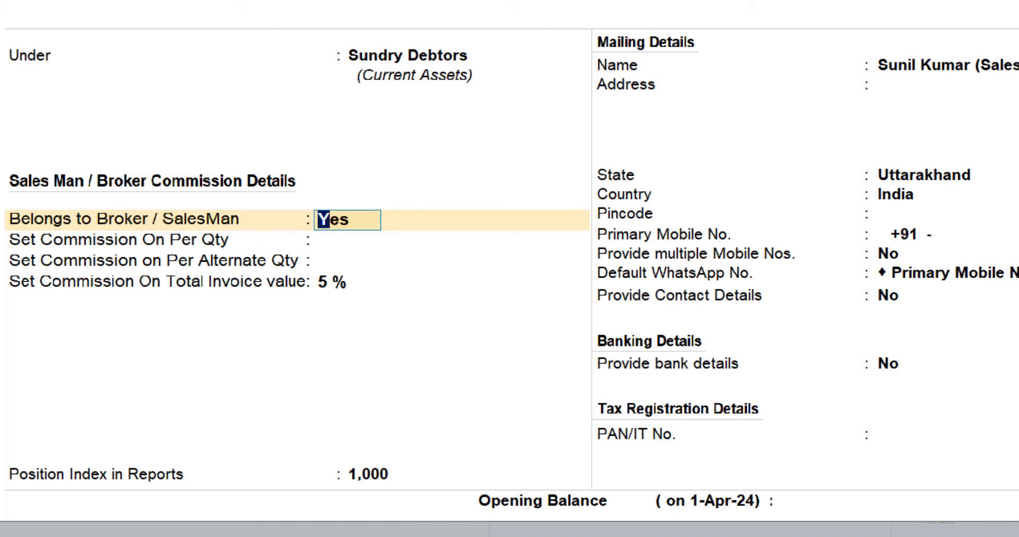
pyautogui.press('Return')
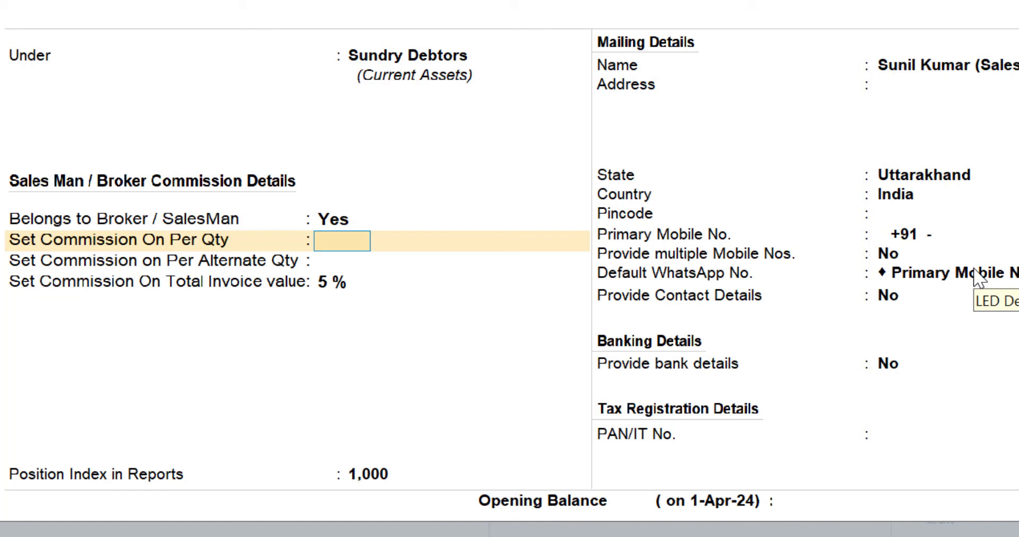
pyautogui.write('2')
pyautogui.press('Return')
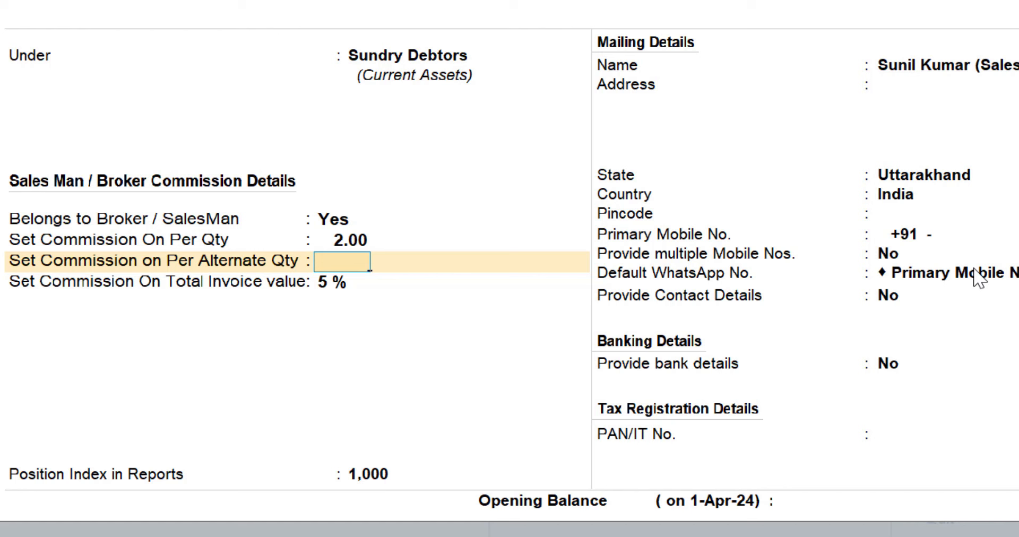
pyautogui.write('5')
pyautogui.press('Return')
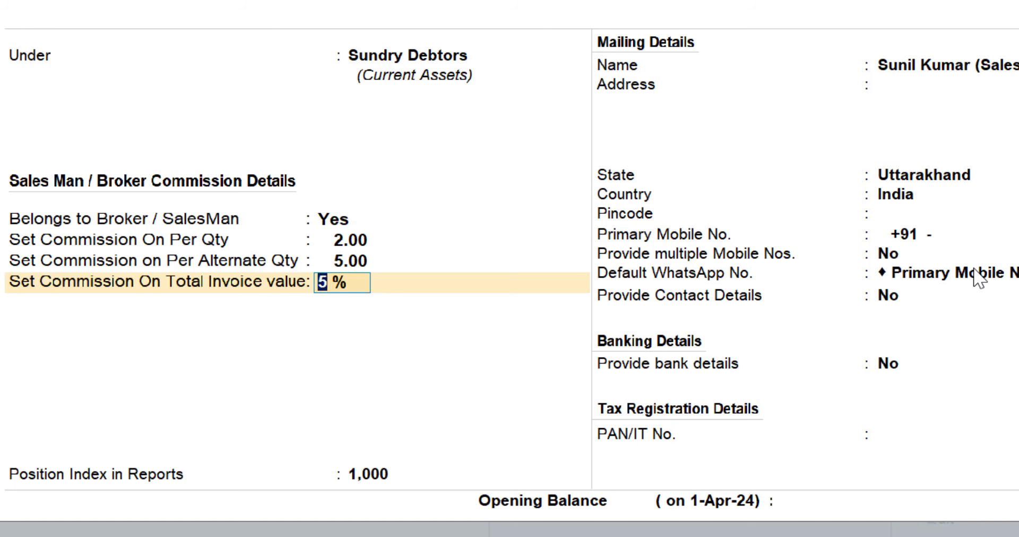
# Keep the 5 % commission on total invoice value, save the salesman ledger, and return to the Gateway of Tally.
pyautogui.press('Up')
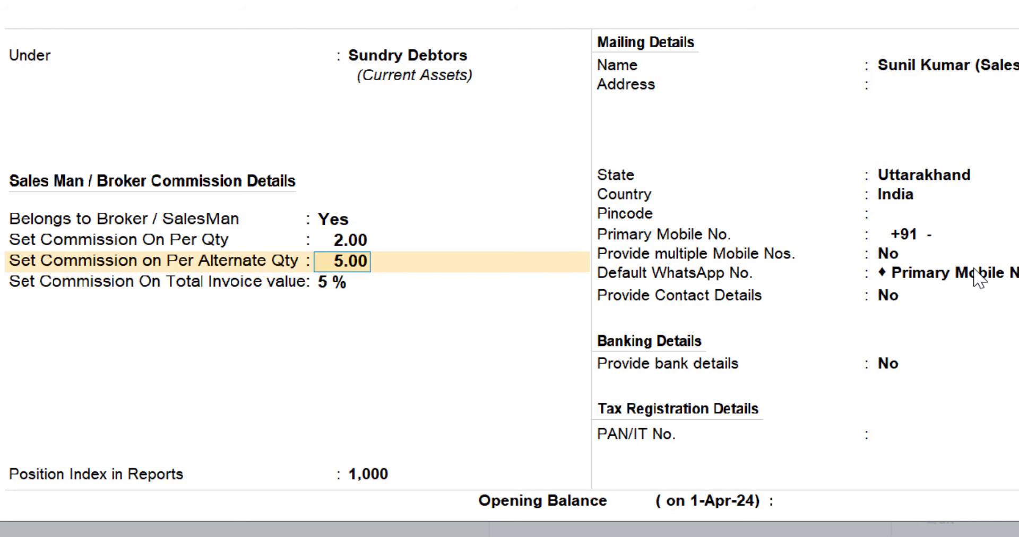
pyautogui.press('Return')
pyautogui.press('Return')
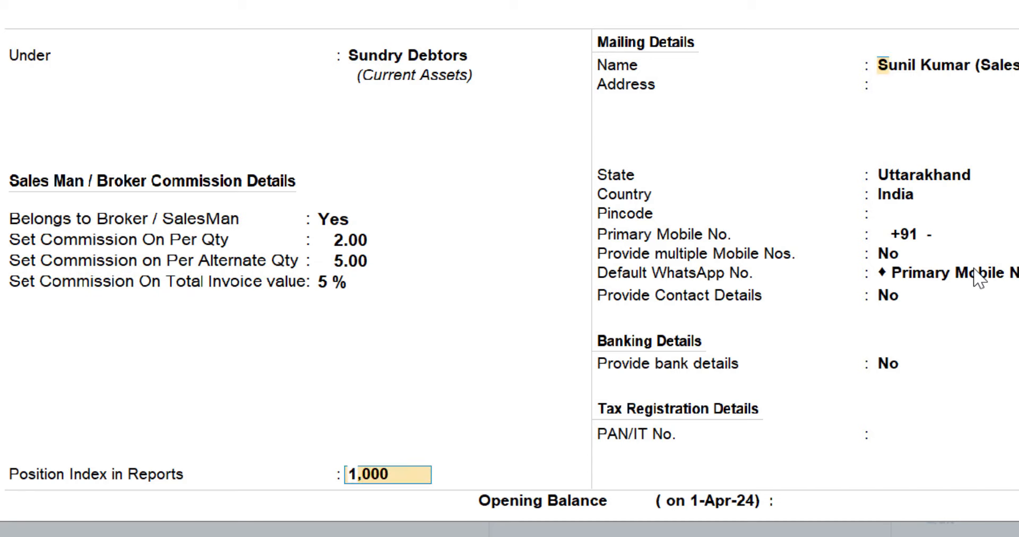
pyautogui.press('Return')
pyautogui.press('Return')
pyautogui.press('Return')
pyautogui.press('Return')
pyautogui.press('Return')
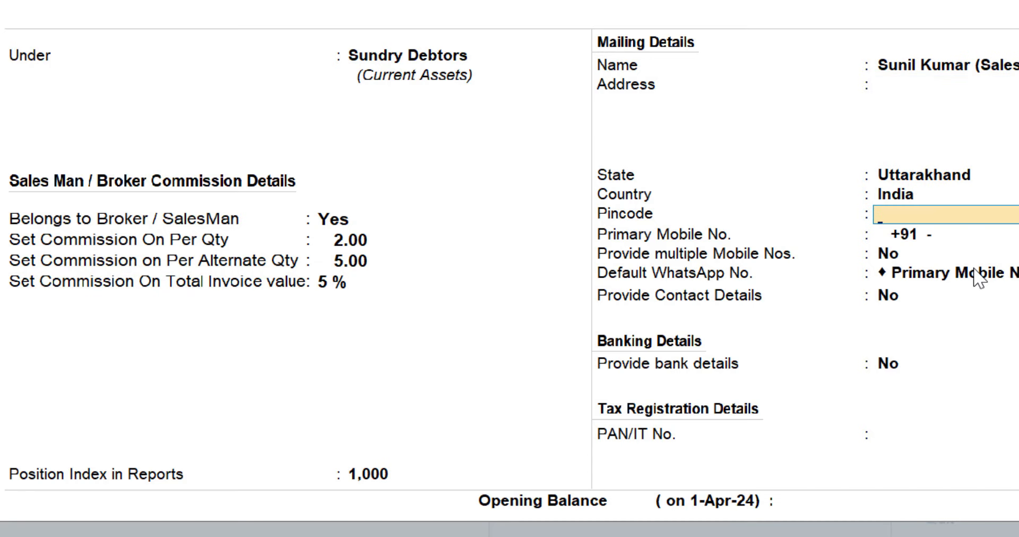
pyautogui.hotkey('ctrl', 'a')
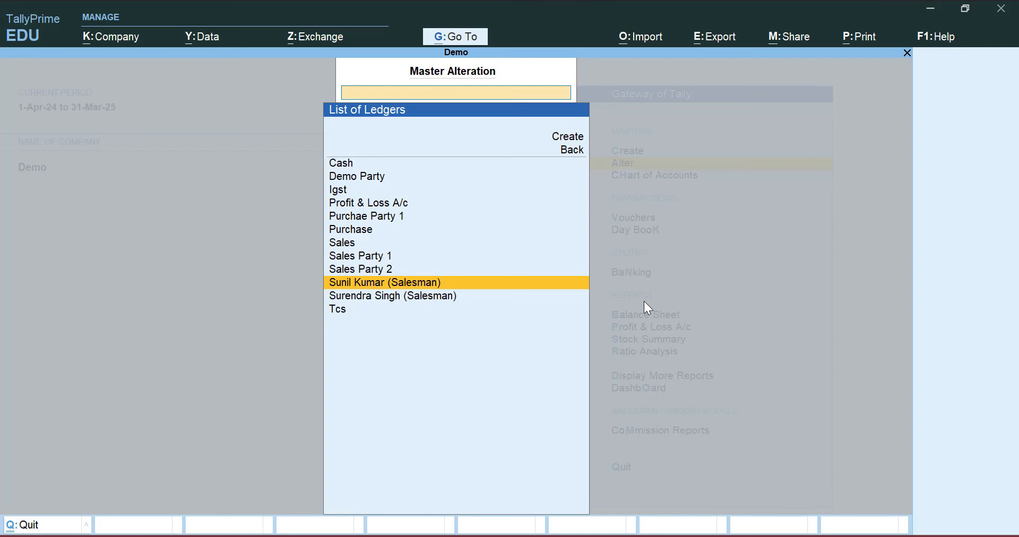
pyautogui.press('Down')
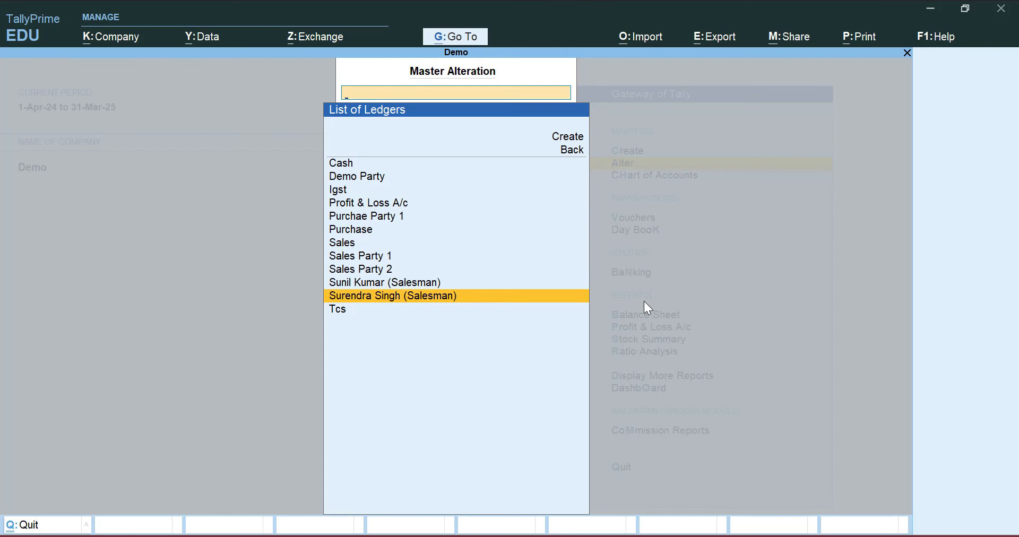
pyautogui.press('Escape')
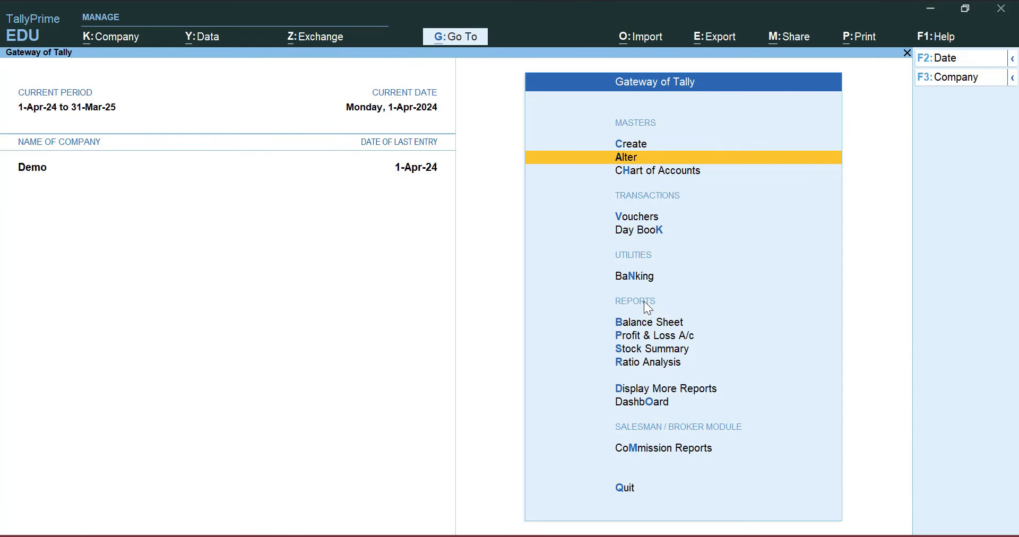
# Start a new sales voucher with Sales Party 2 as the party account.
pyautogui.press('Up')
pyautogui.press('Down')
pyautogui.press('Down')
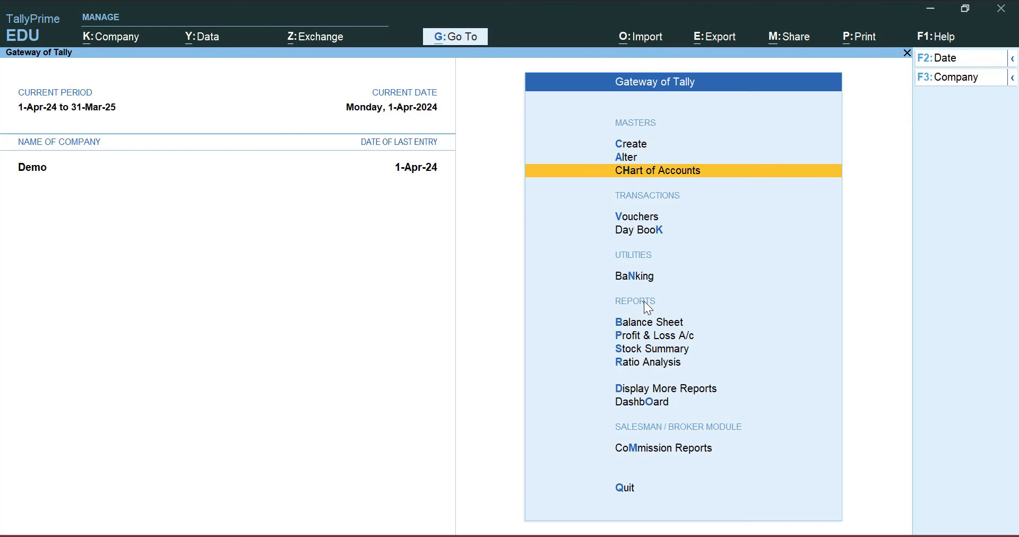
pyautogui.press('Down')
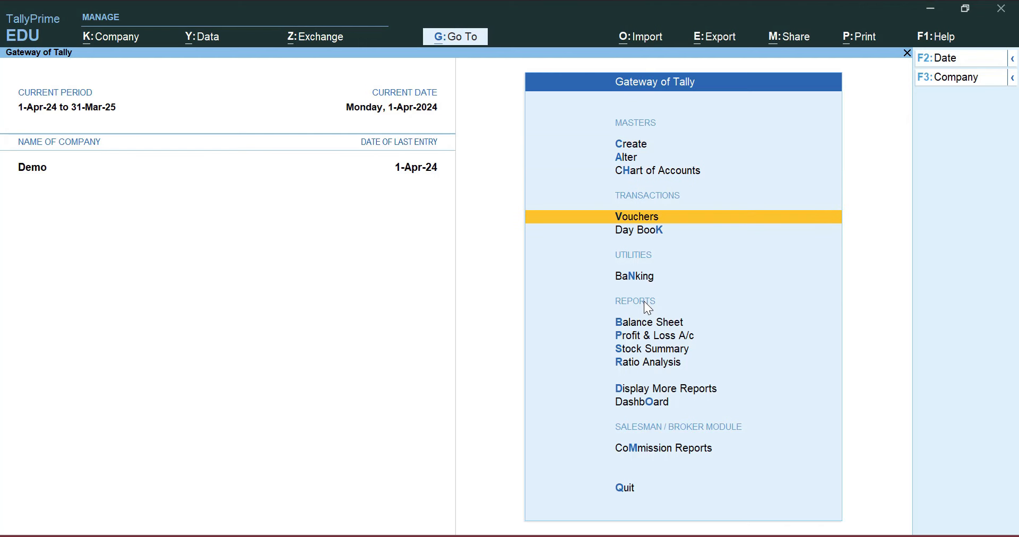
pyautogui.press('Return')
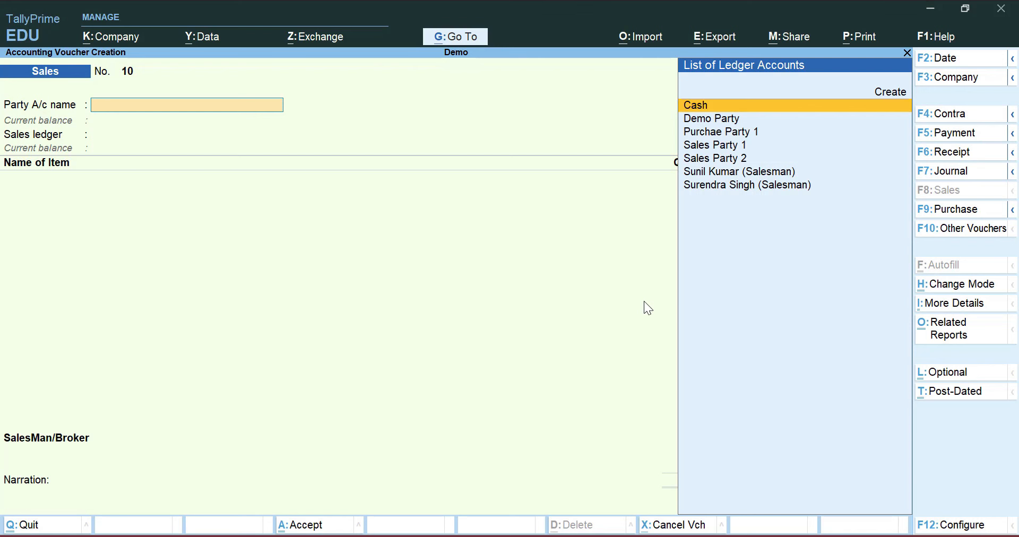
pyautogui.press('Down')
pyautogui.press('Down')
pyautogui.press('Down')
pyautogui.press('Down')
pyautogui.press('Return')
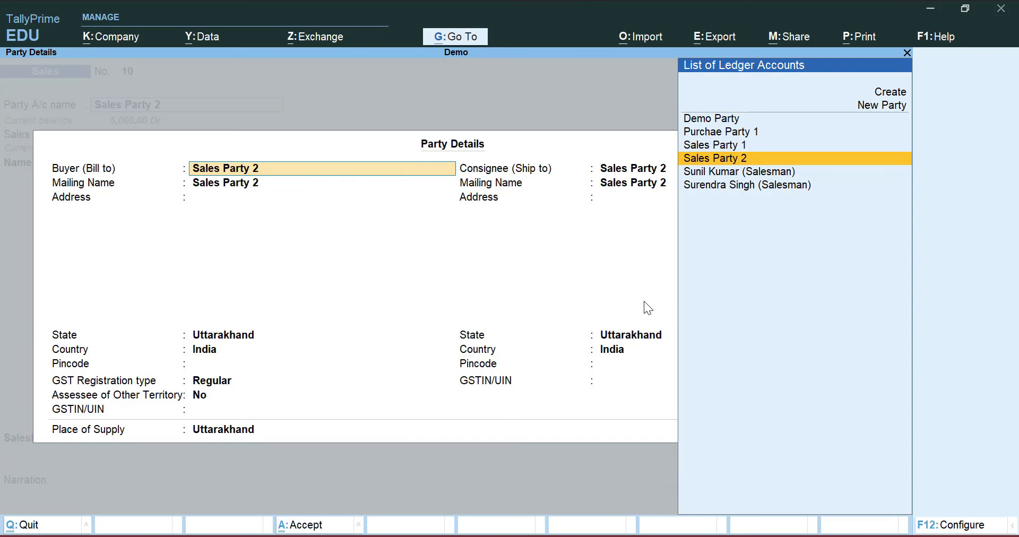
# Accept the party details for Sales Party 2 and use Sales as the sales ledger.
pyautogui.press('Return')
pyautogui.press('Return')
pyautogui.hotkey('ctrl', 'a')
pyautogui.press('Return')
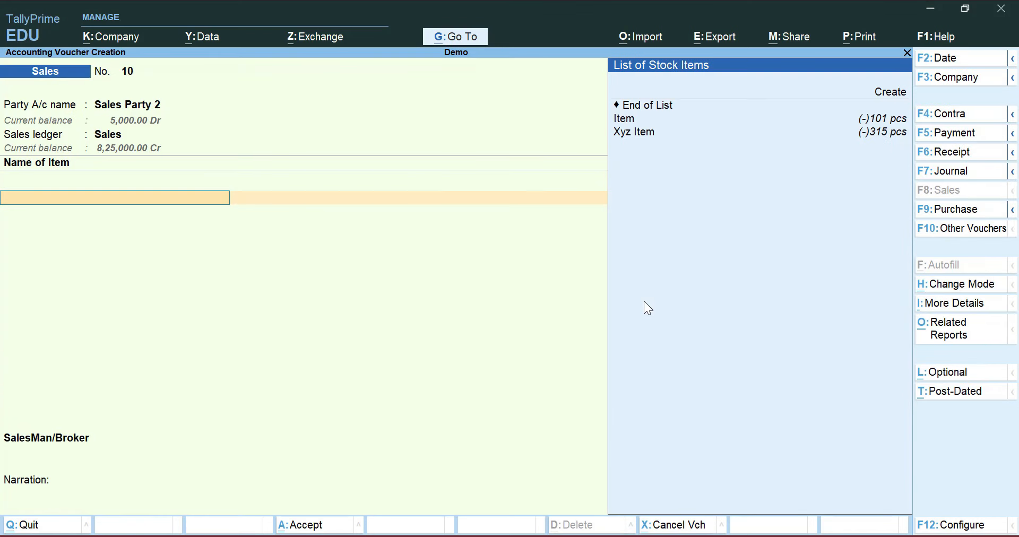
# Add 10 pcs of the stock item Item at a rate of 5,000.00 per pcs to the sales voucher.
pyautogui.press('Down')
pyautogui.press('Return')
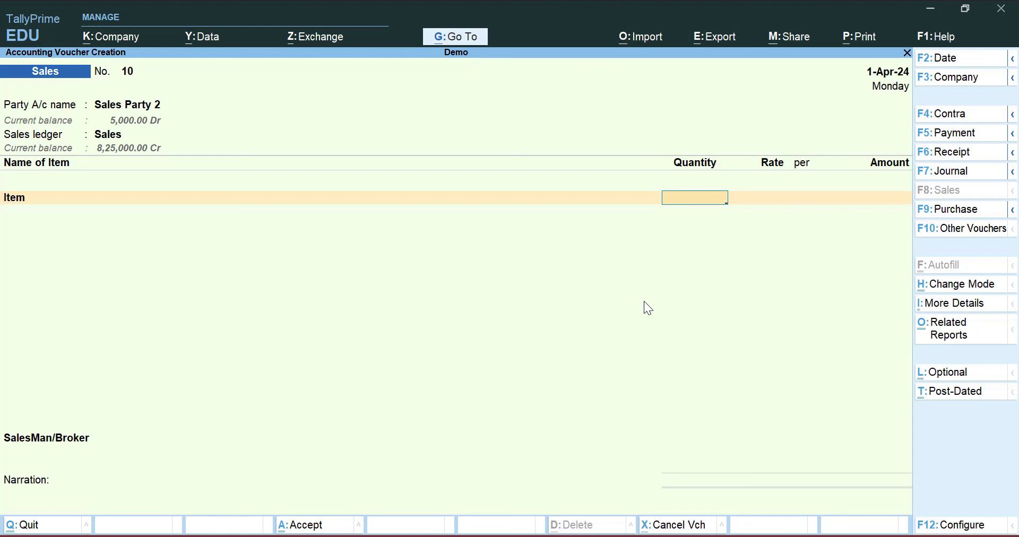
pyautogui.write('10')
pyautogui.press('Return')
pyautogui.press('Return')
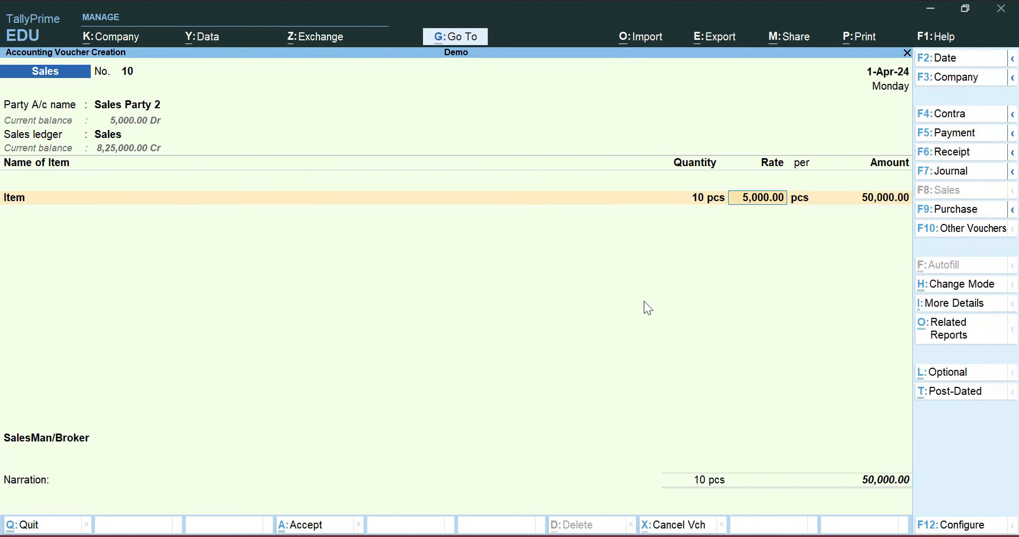
pyautogui.press('Return')
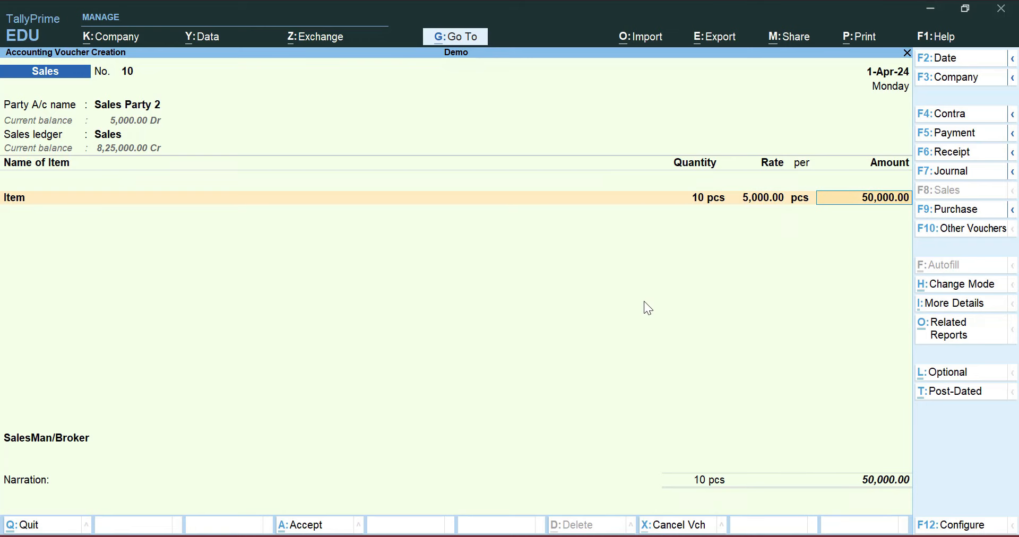
pyautogui.press('Return')
pyautogui.press('Return')
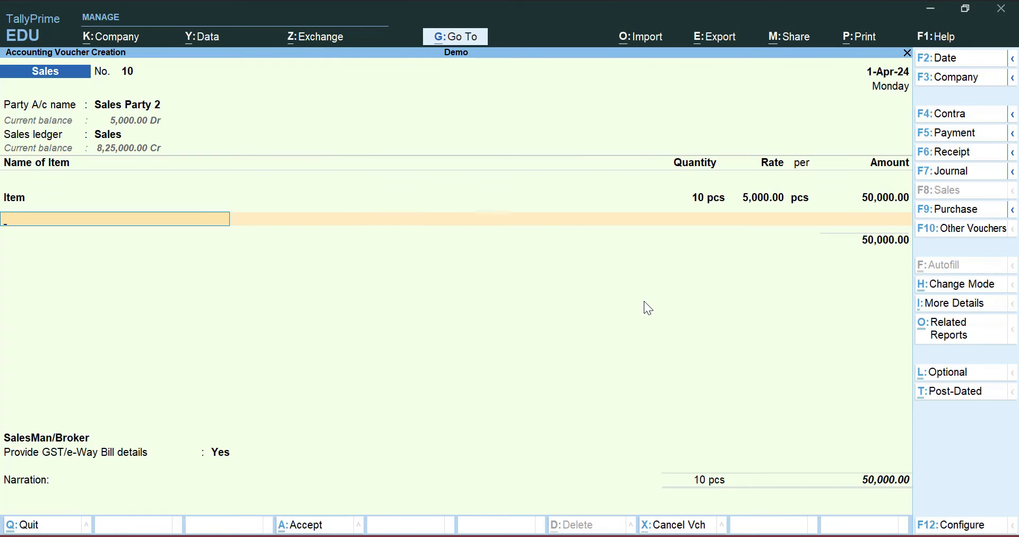
# Begin creating a stock item named Item with Alt Qty under Primary, with pcs as its unit.
pyautogui.hotkey('alt', 'c')
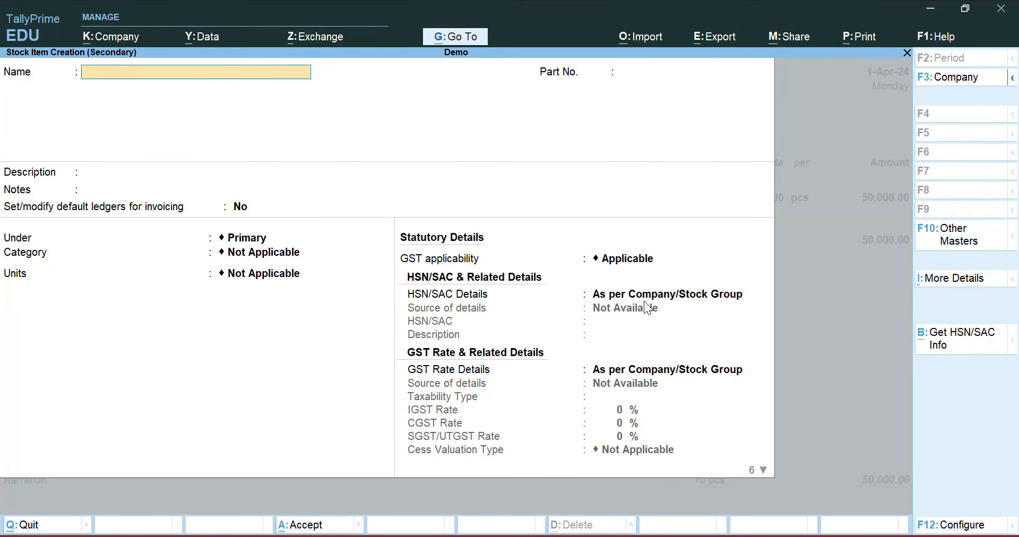
pyautogui.write('Item with')
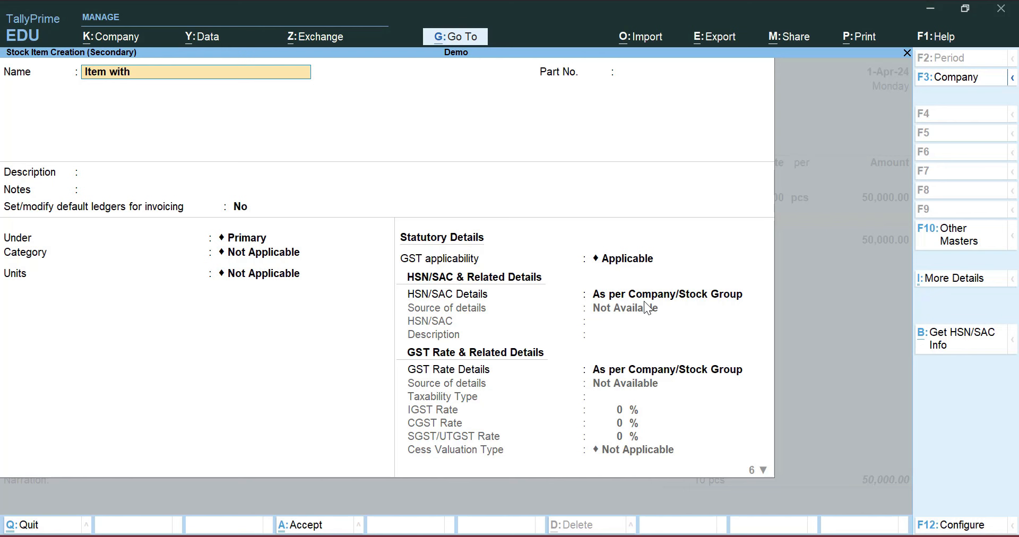
pyautogui.write(' Alt Qty')
pyautogui.press('Return')
pyautogui.press('Return')
pyautogui.press('Return')
pyautogui.press('Return')
pyautogui.press('Return')
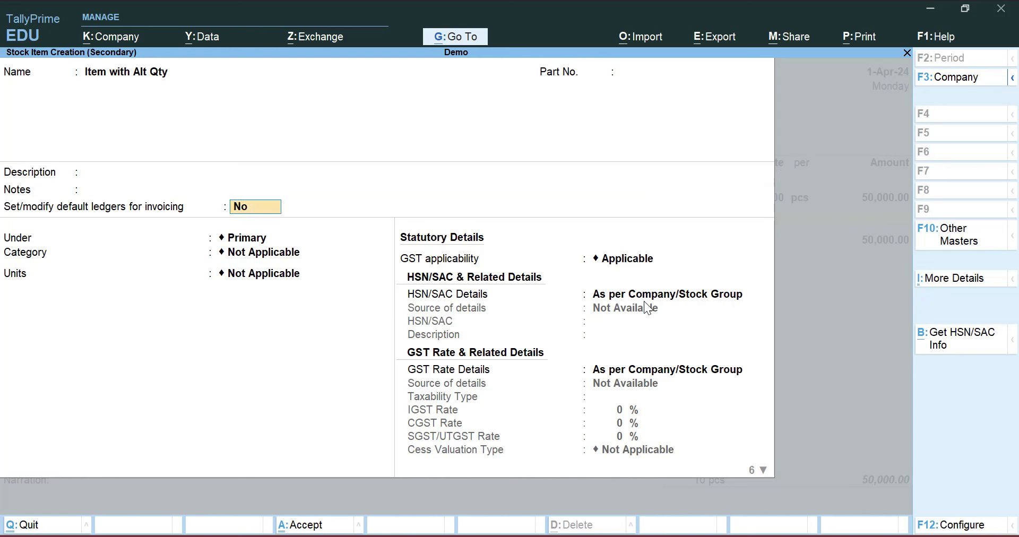
pyautogui.press('Return')
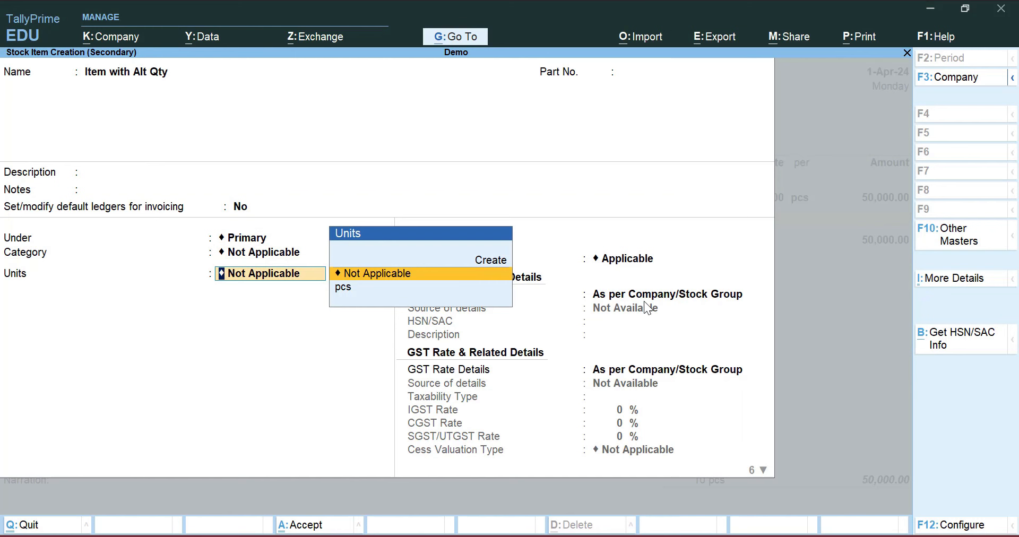
pyautogui.press('Down')
pyautogui.press('Return')
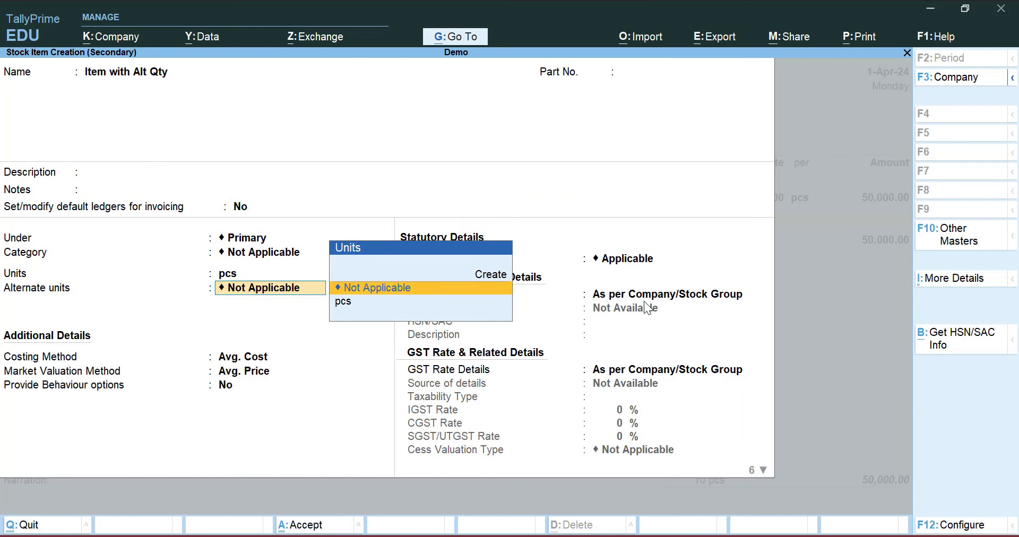
# Create a simple unit with the symbol box and 0 decimal places as the item's alternate unit.
pyautogui.press('Up')
pyautogui.press('Return')
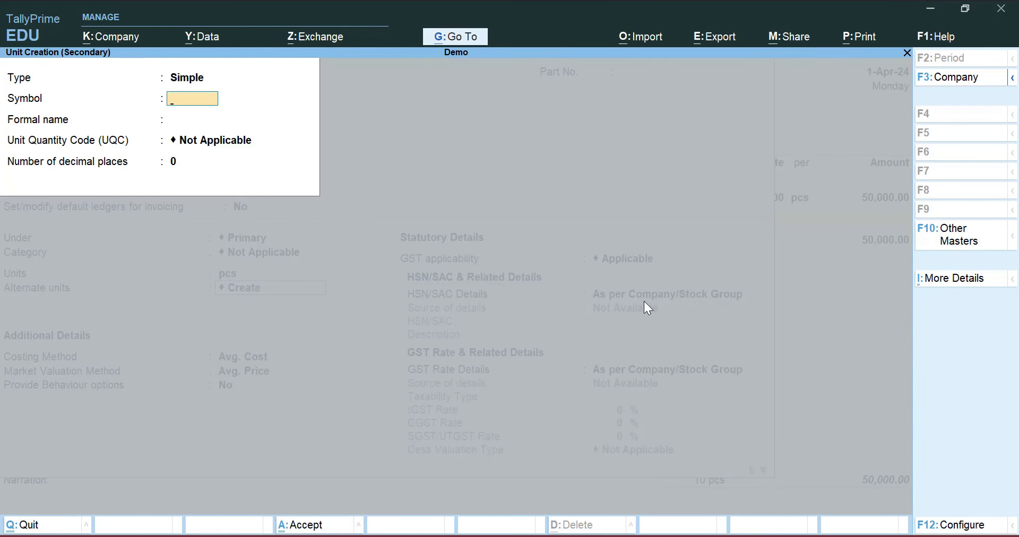
pyautogui.write('box')
pyautogui.press('Return')
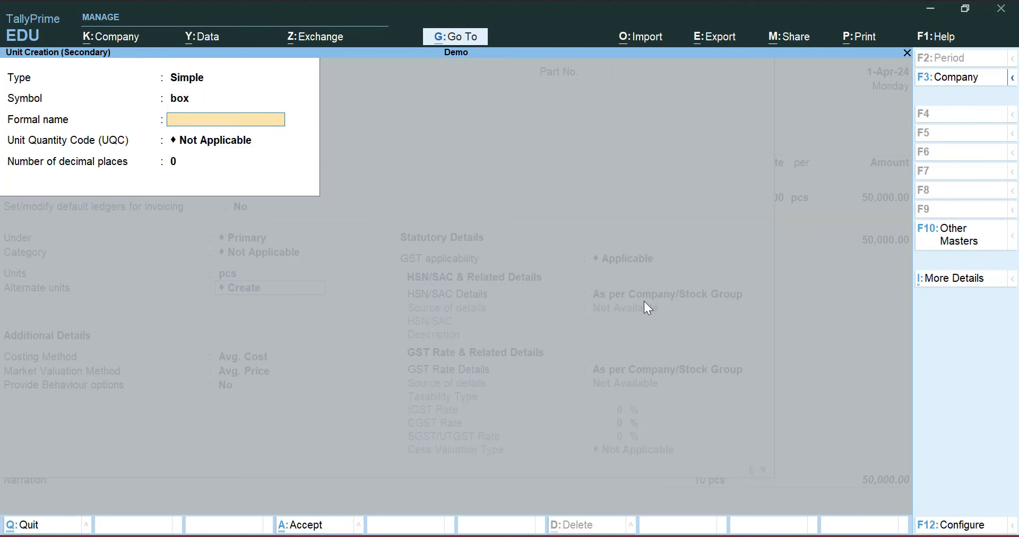
pyautogui.press('Return')
pyautogui.press('Return')
pyautogui.press('Return')
pyautogui.press('Return')
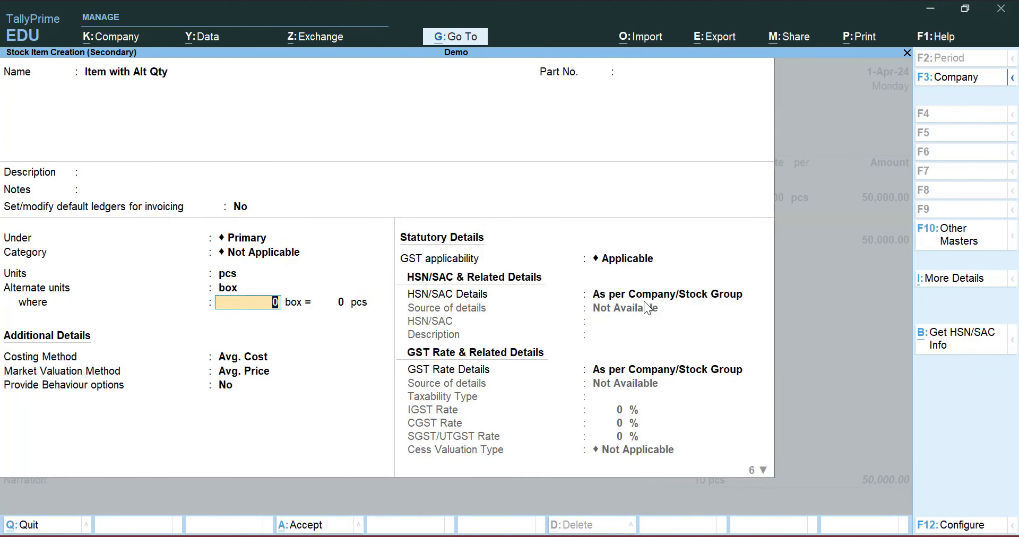
# Define the alternate unit conversion as 1 box = 12 pcs and save the stock item with its default costing settings.
pyautogui.press('Return')
pyautogui.write('12')
pyautogui.press('Return')
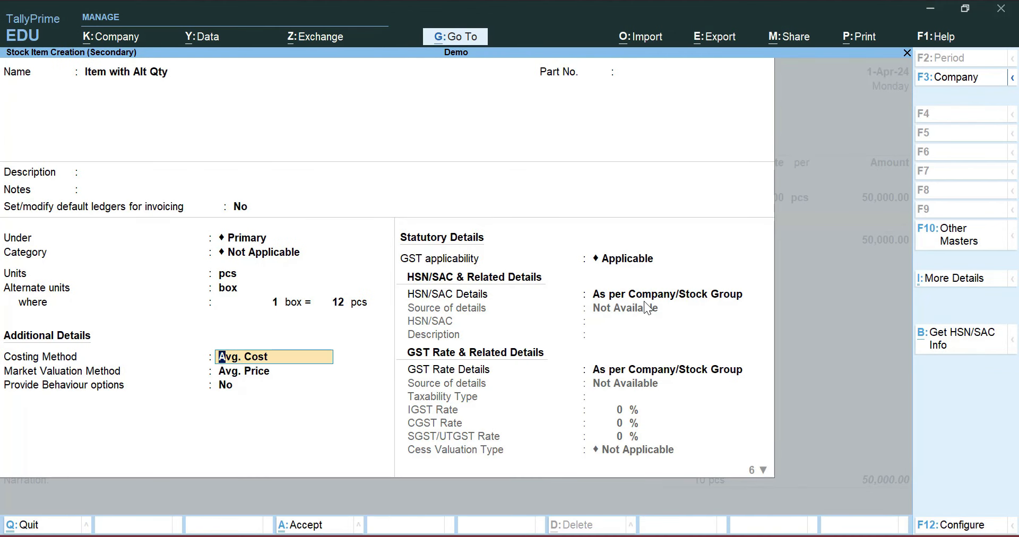
pyautogui.press('Return')
pyautogui.press('Return')
pyautogui.press('Return')
pyautogui.press('Return')
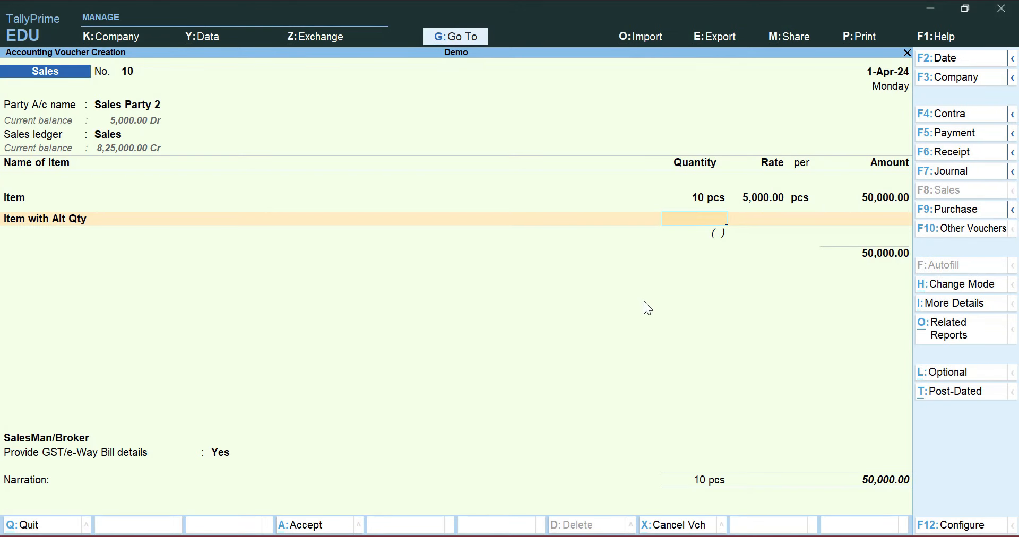
pyautogui.write('5')
pyautogui.press('Return')
pyautogui.press('Return')
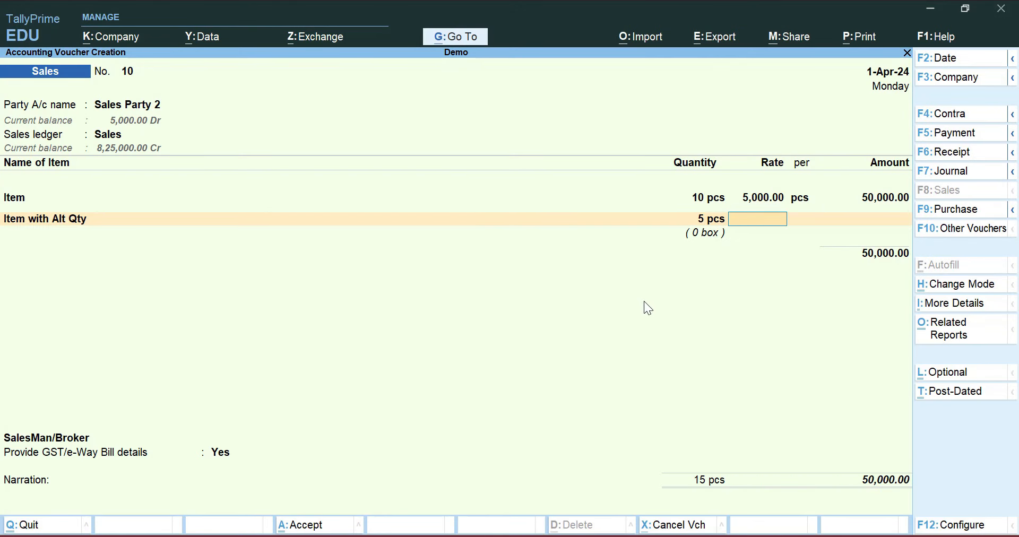
pyautogui.press('BackSpace')
# Enter 24 pcs of Item with Alt Qty at a rate of 50.00 per pcs and end the item list.
pyautogui.write('24')
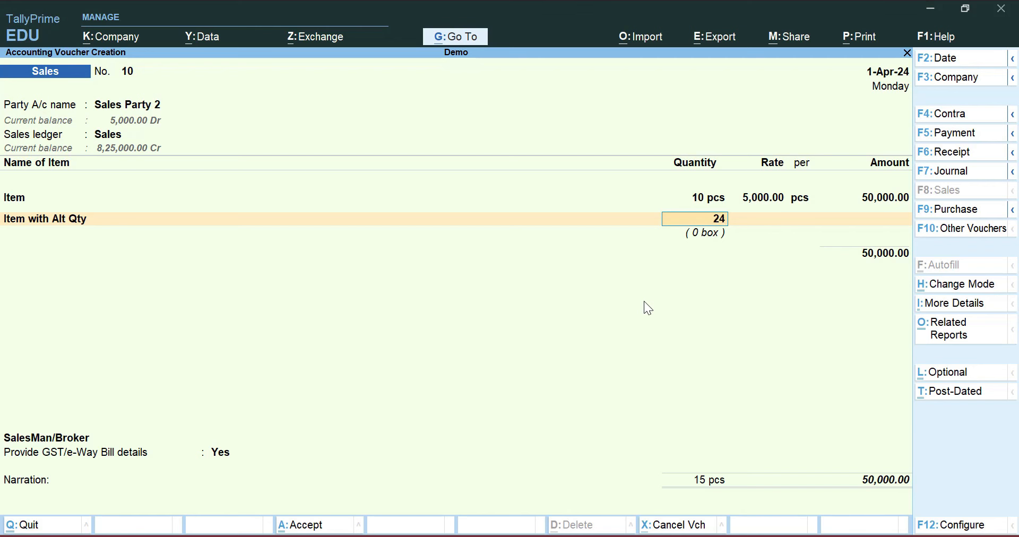
pyautogui.press('Return')
pyautogui.press('Return')
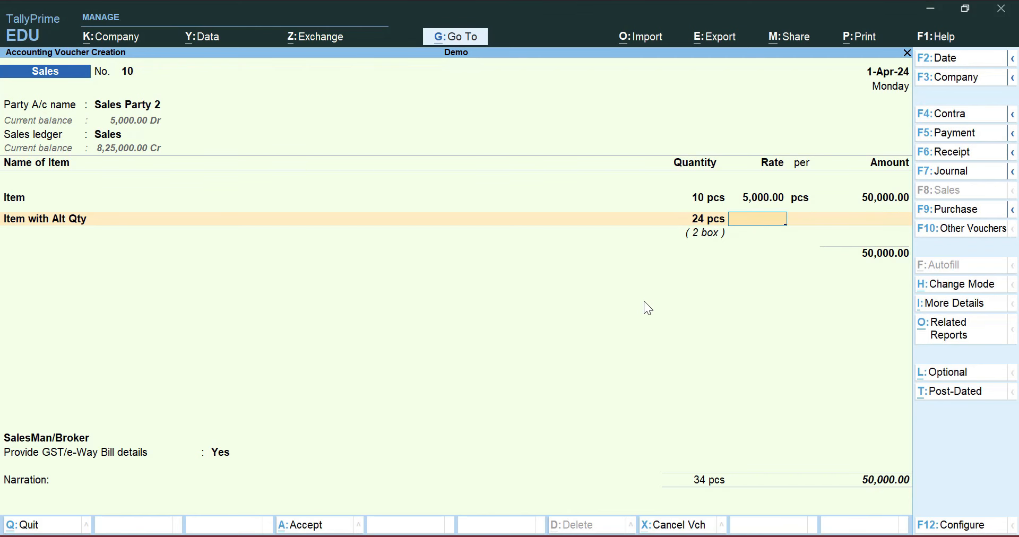
pyautogui.write('50')
pyautogui.press('Return')
pyautogui.press('Return')
pyautogui.press('Return')
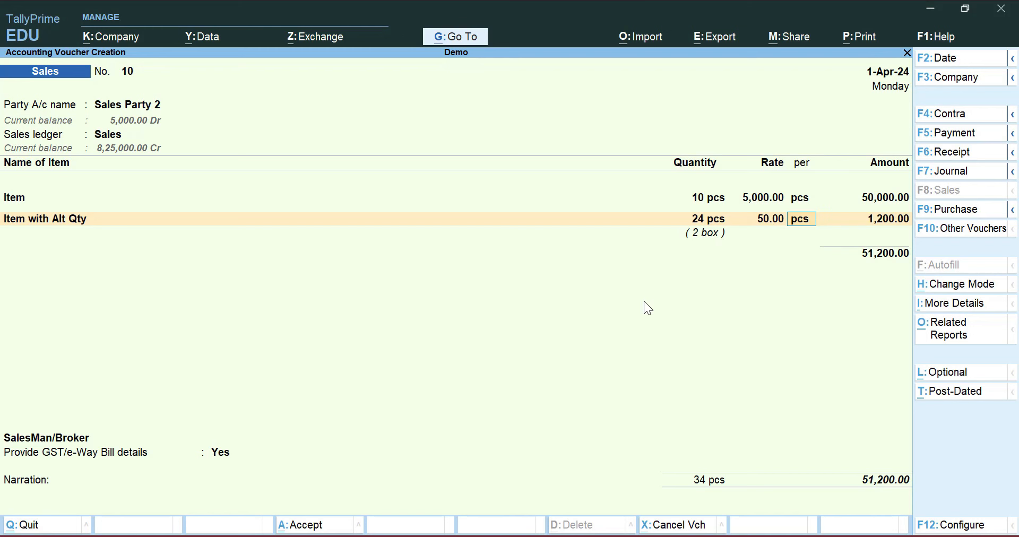
pyautogui.press('Return')
pyautogui.press('Return')
pyautogui.press('Return')
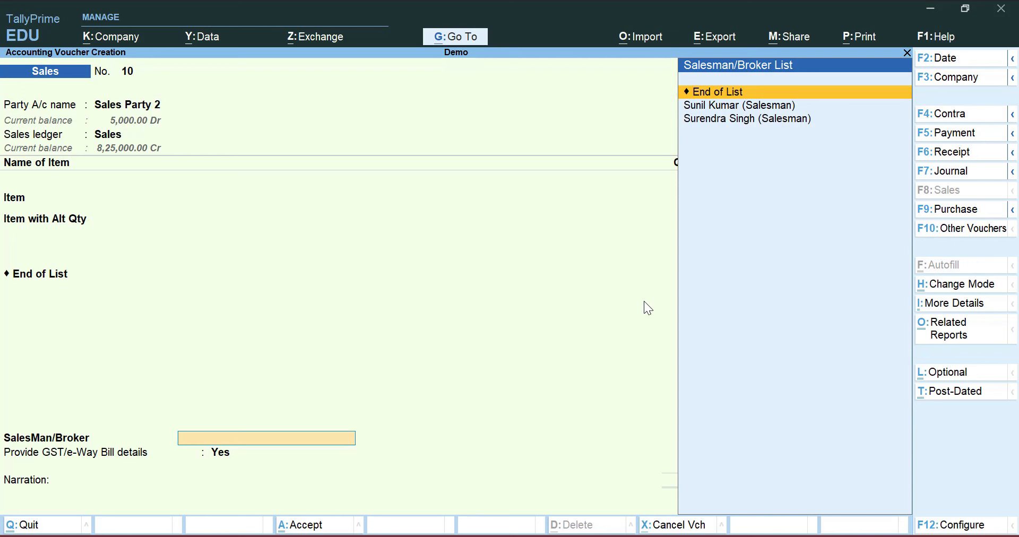
# Assign the first listed salesman to the sales voucher and set Provide GST/e-Way Bill details to No.
pyautogui.press('Down')
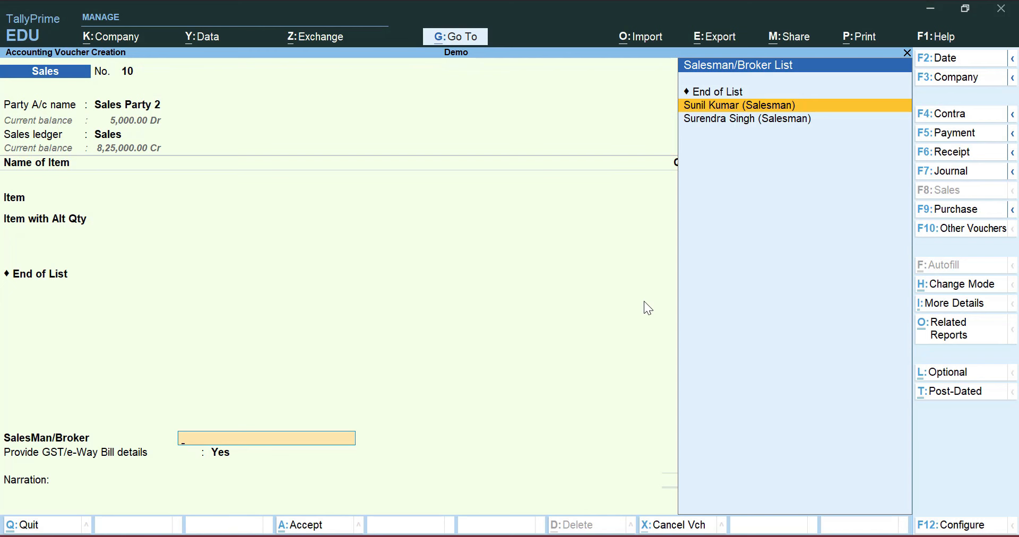
pyautogui.press('Return')
pyautogui.press('Down')
pyautogui.press('Return')
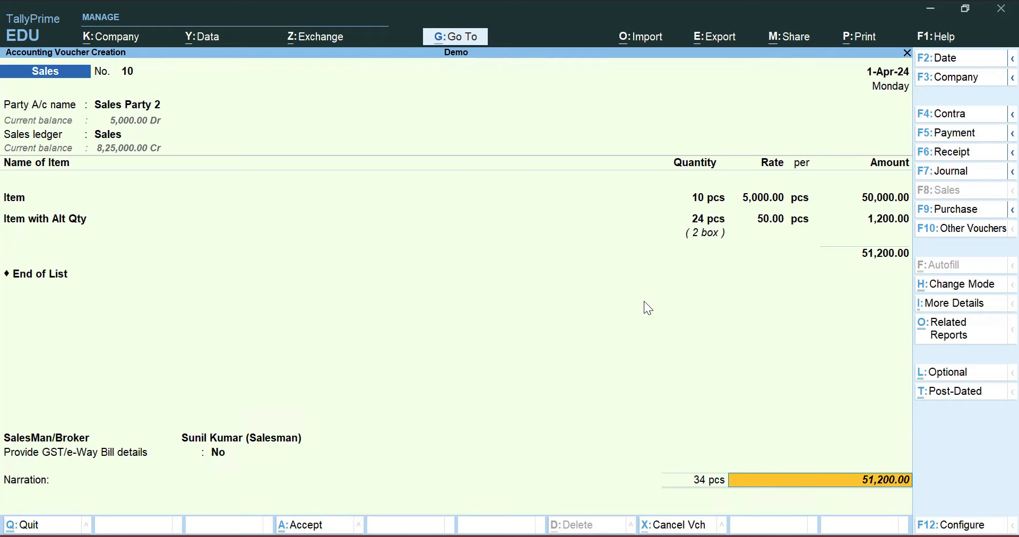
# Save the sales voucher without a narration, decline e-Way Bill generation, and leave voucher entry.
pyautogui.press('Return')
pyautogui.press('Return')
pyautogui.press('Return')
pyautogui.press('Return')
pyautogui.press('Return')
pyautogui.press('Return')
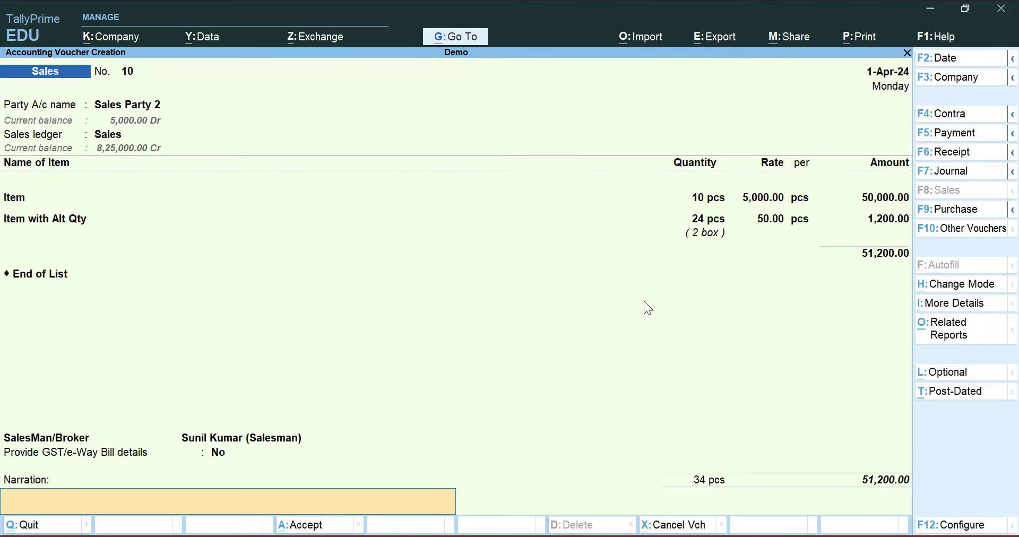
pyautogui.press('Return')
pyautogui.press('Return')
pyautogui.press('Return')
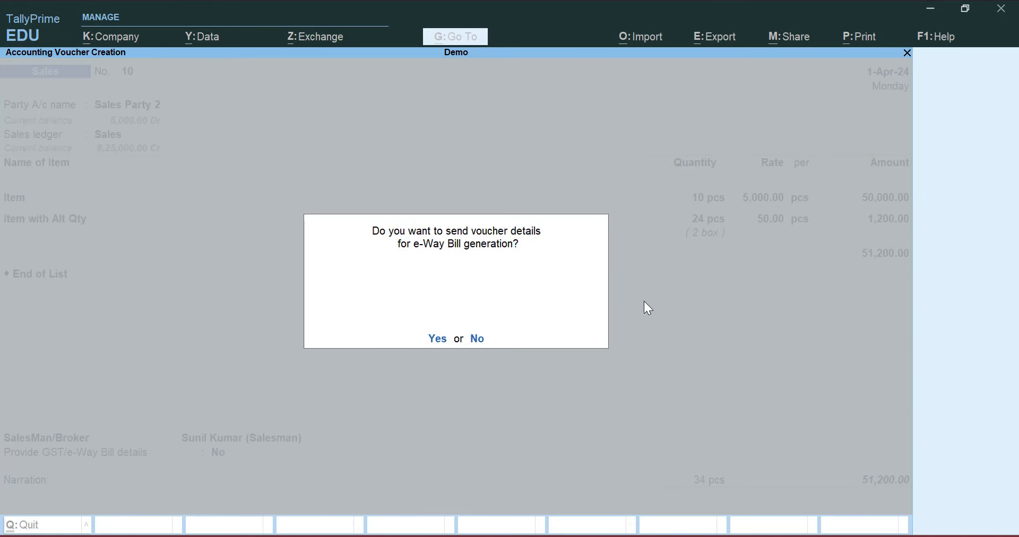
pyautogui.press('n')
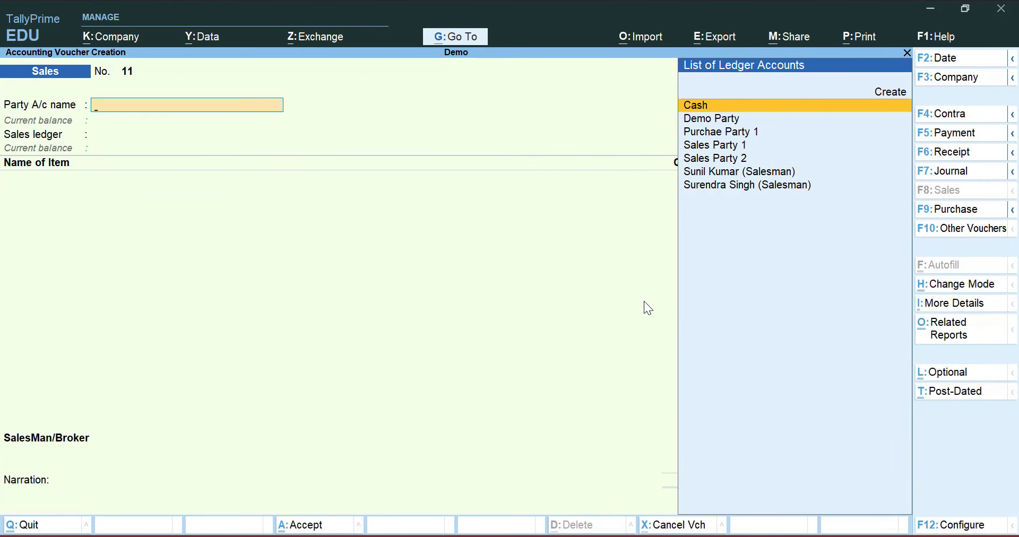
pyautogui.press('Escape')
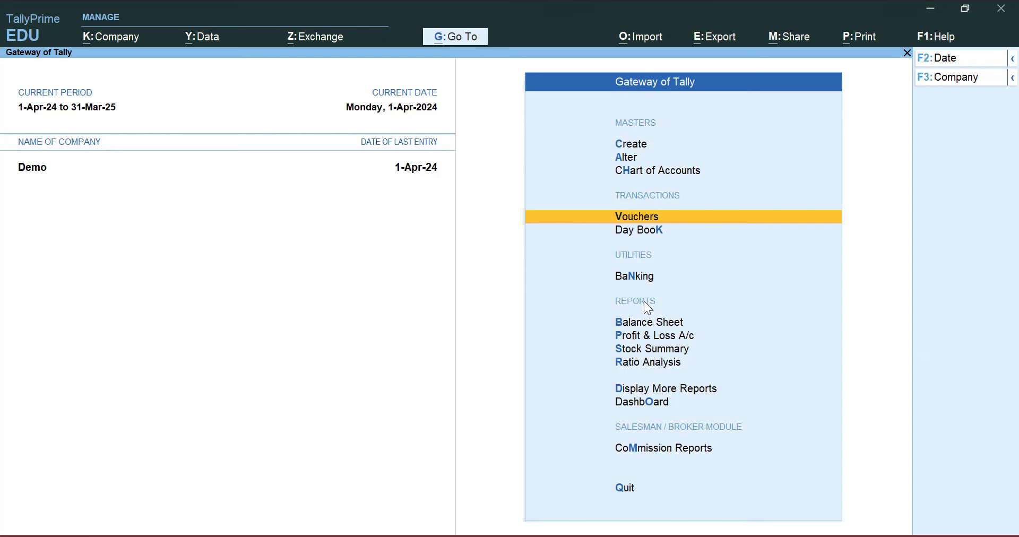
# Open the Sales Commission Report for the first listed salesman, covering All Items.
pyautogui.press('Down')
pyautogui.press('Down')
pyautogui.press('Down')
pyautogui.press('Down')
pyautogui.press('Down')
pyautogui.press('Down')
pyautogui.press('Down')
pyautogui.press('Down')
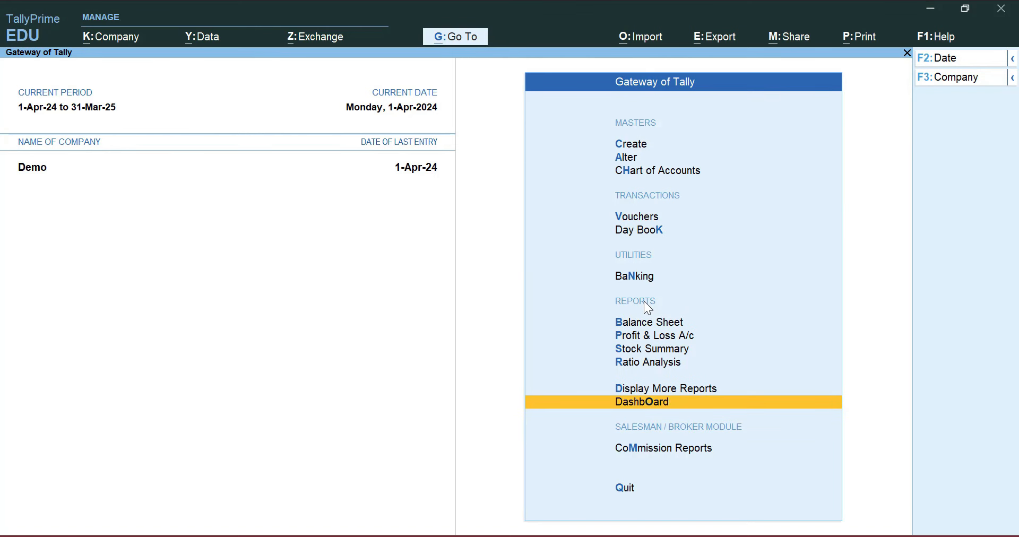
pyautogui.press('Down')
pyautogui.press('Return')
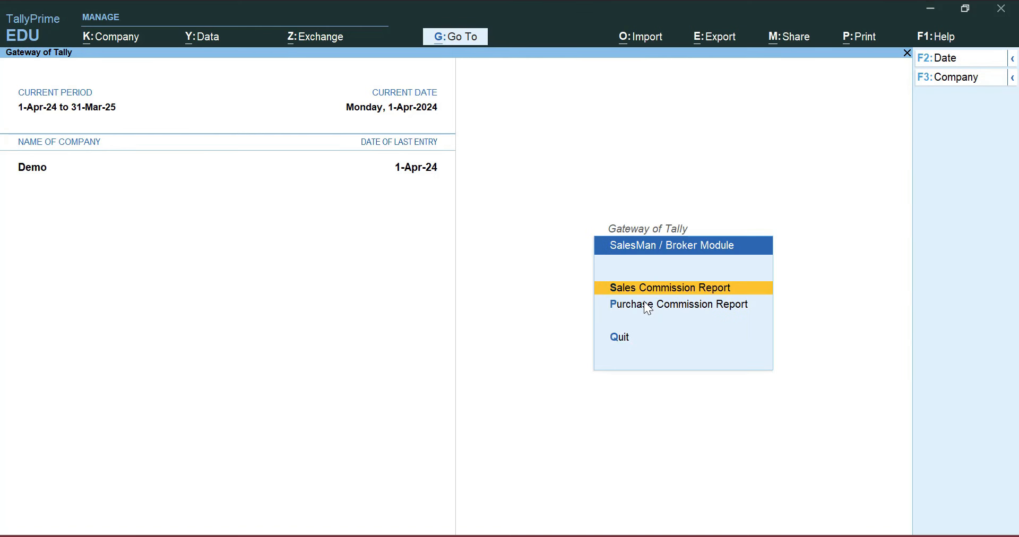
pyautogui.press('Return')
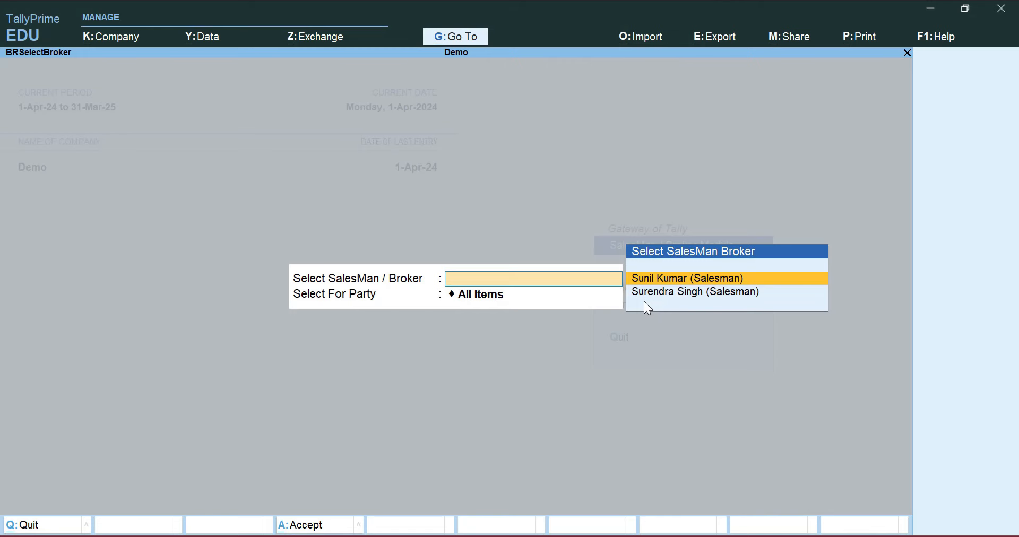
pyautogui.press('Return')
pyautogui.press('Return')
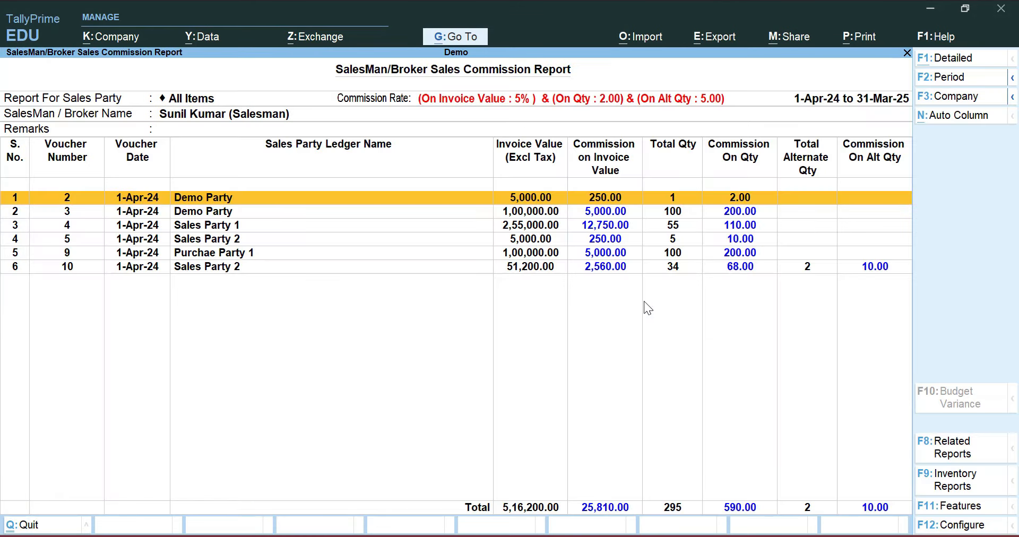
# Expand voucher 10 in the report to examine the commission on each of its items, including the alternate quantity commission.
pyautogui.press('Down')
pyautogui.press('Down')
pyautogui.press('Down')
pyautogui.press('Down')
pyautogui.press('Down')
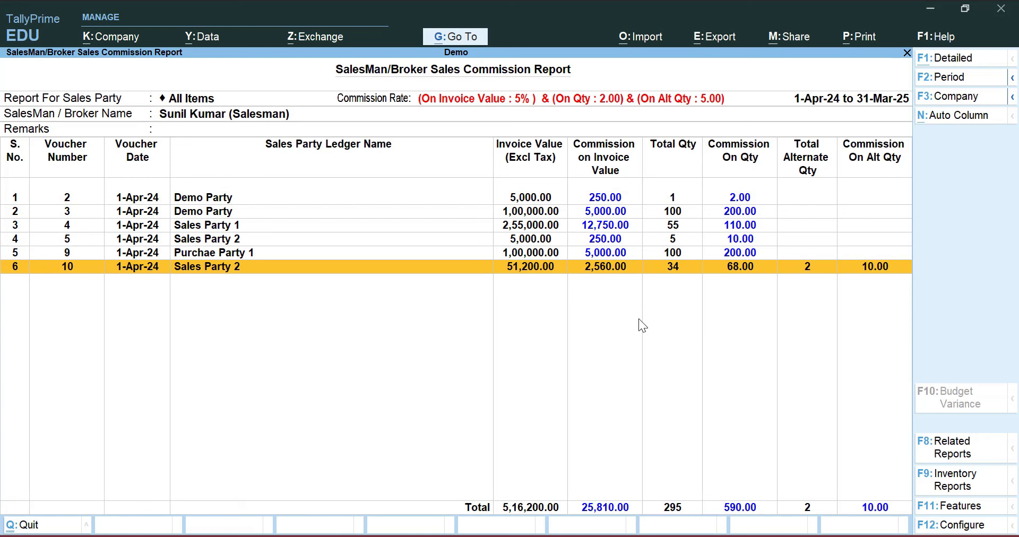
pyautogui.hotkey('shift', 'Return')
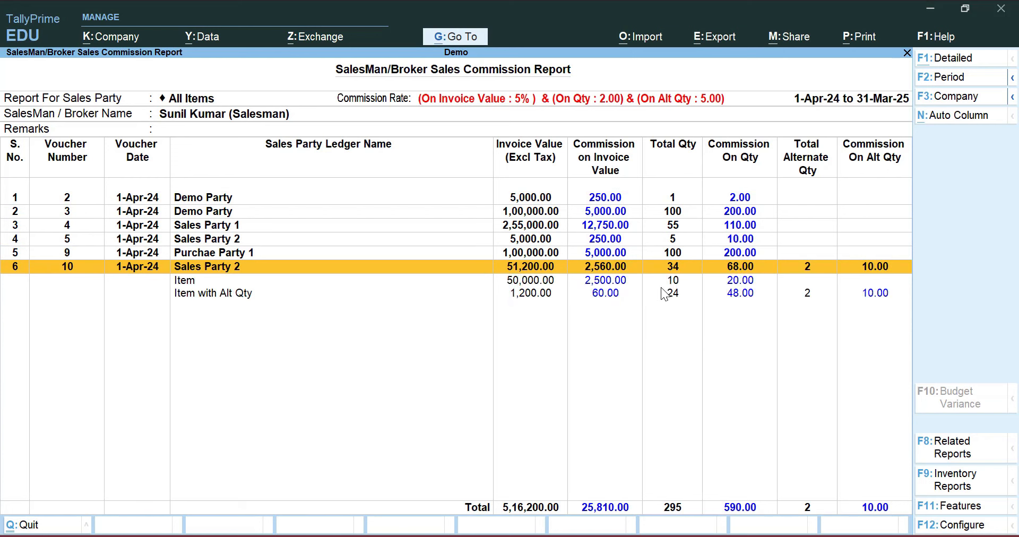
pyautogui.press('Down')
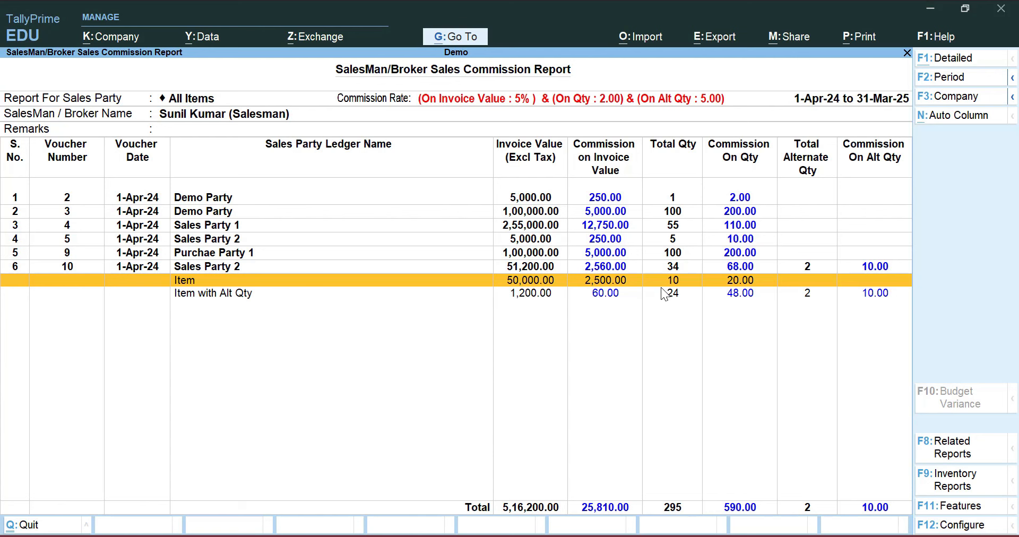
pyautogui.press('Down')
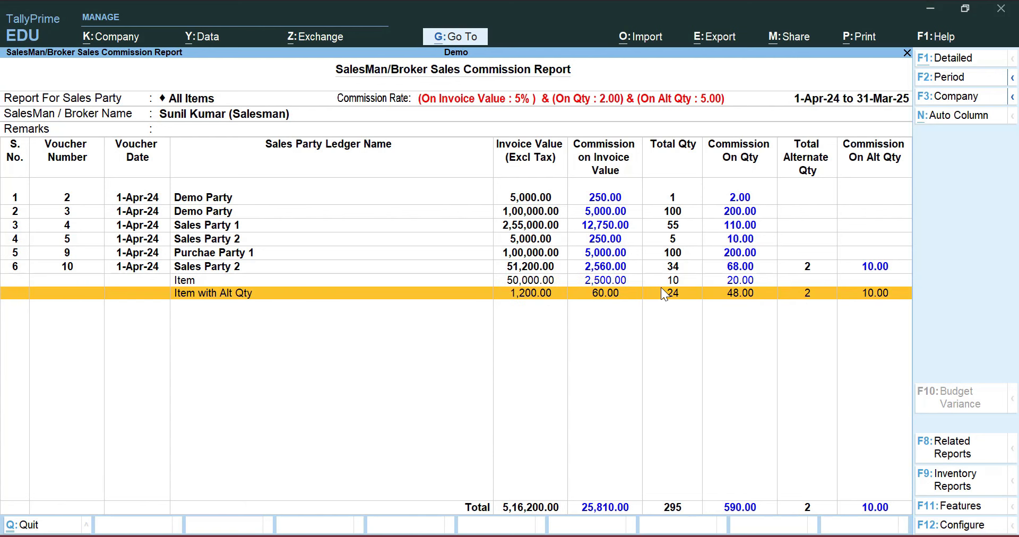
pyautogui.press('Up')
pyautogui.press('Up')
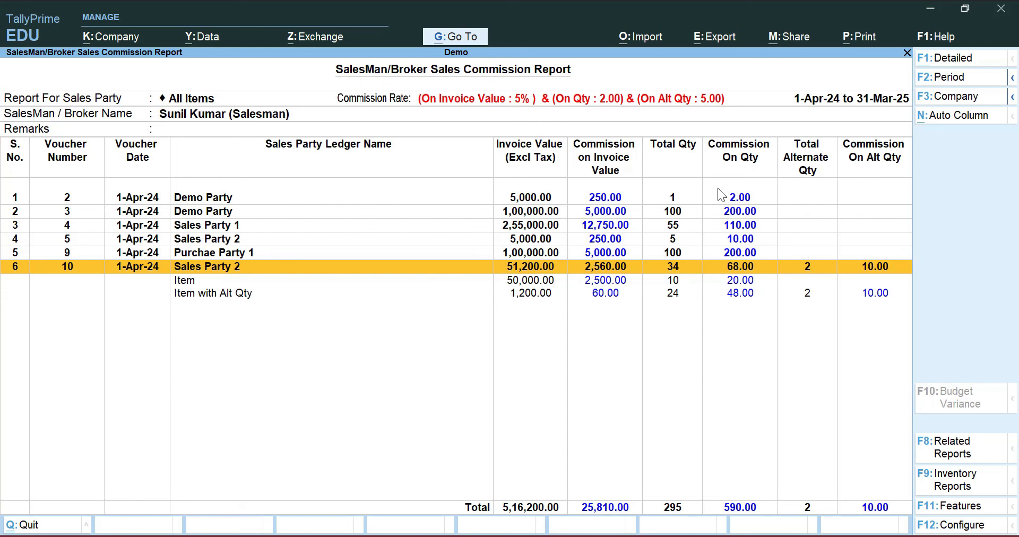
pyautogui.press('Down')
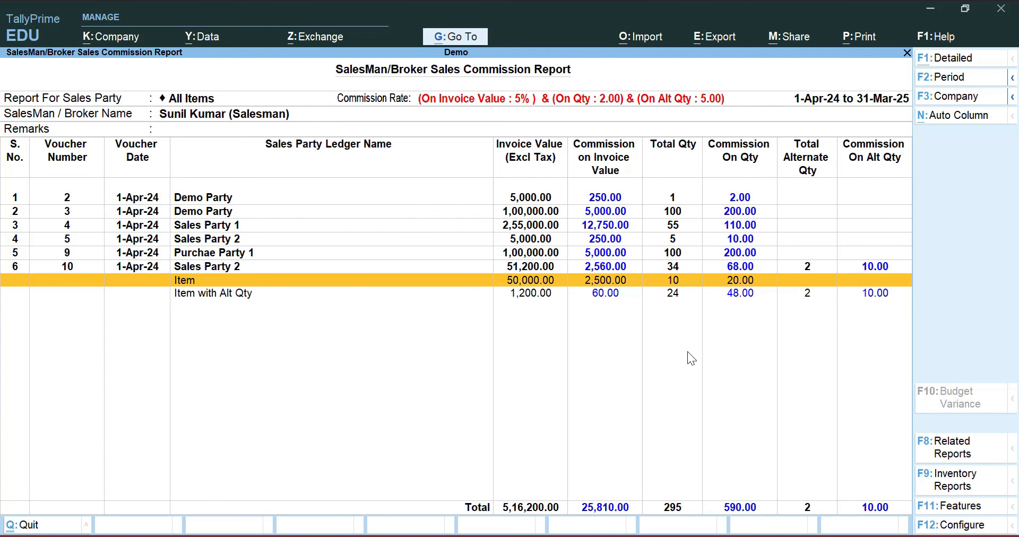
pyautogui.press('Escape')
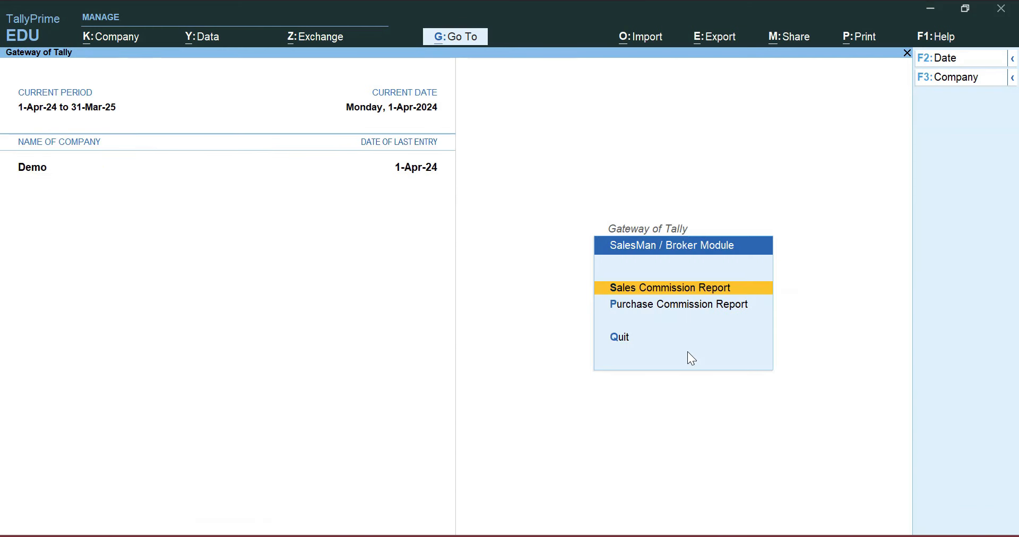
# View the Sales Commission Report for the second listed salesman, covering All Items.
pyautogui.press('Return')
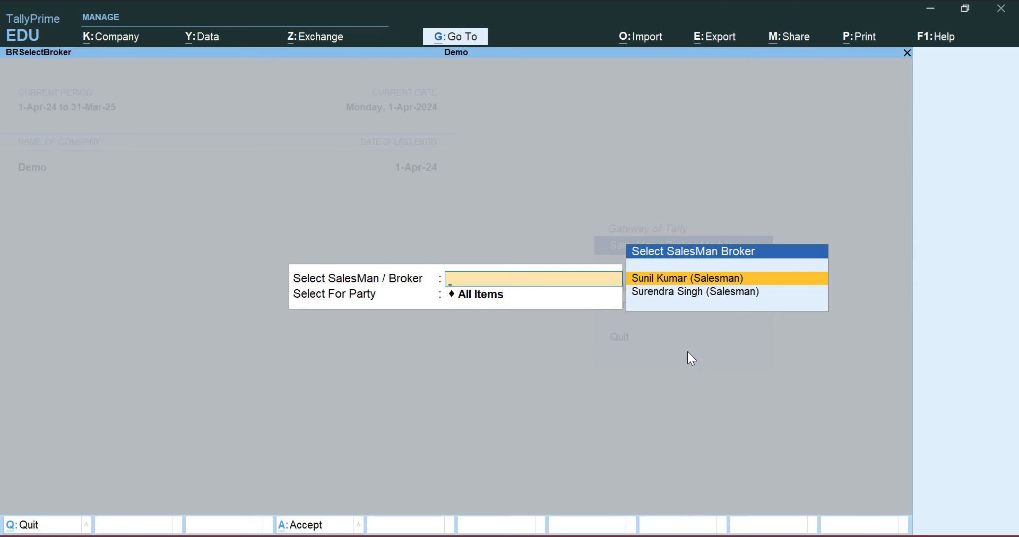
pyautogui.press('Down')
pyautogui.press('Return')
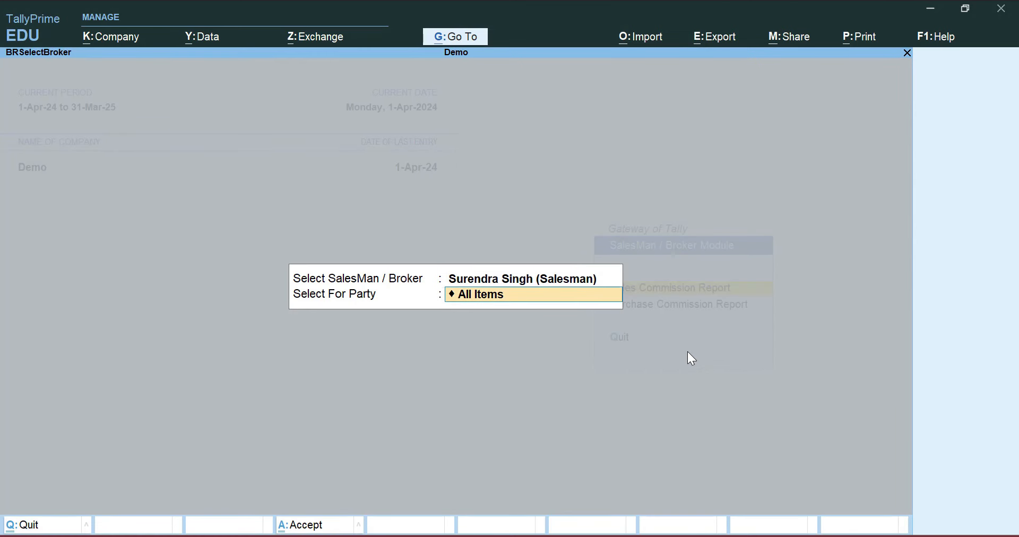
pyautogui.press('Return')
pyautogui.press('Return')
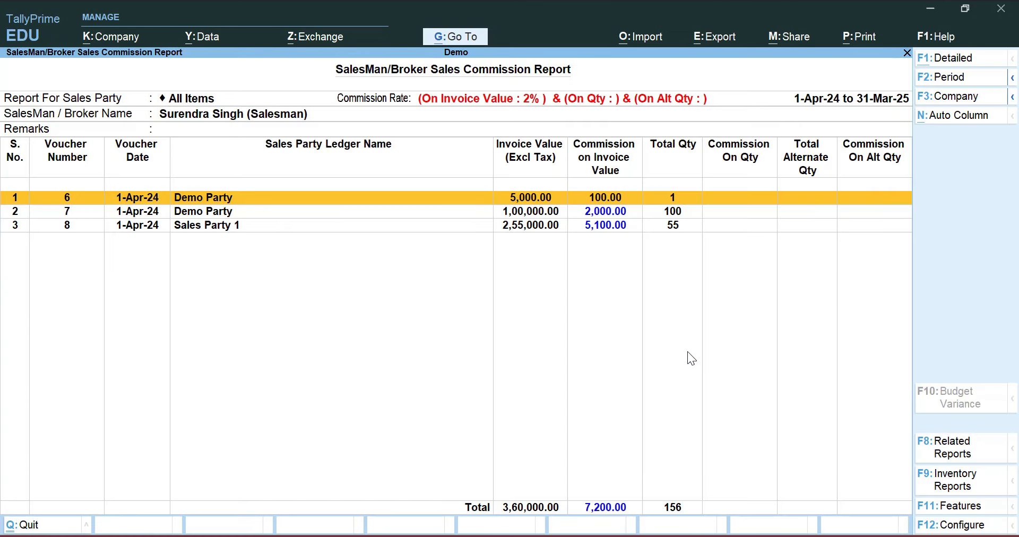
pyautogui.press('Down')
pyautogui.press('Escape')
# Look at the salesman and party selection of the Purchase Commission Report, leaving it without running the report.
pyautogui.press('Down')
pyautogui.press('Return')
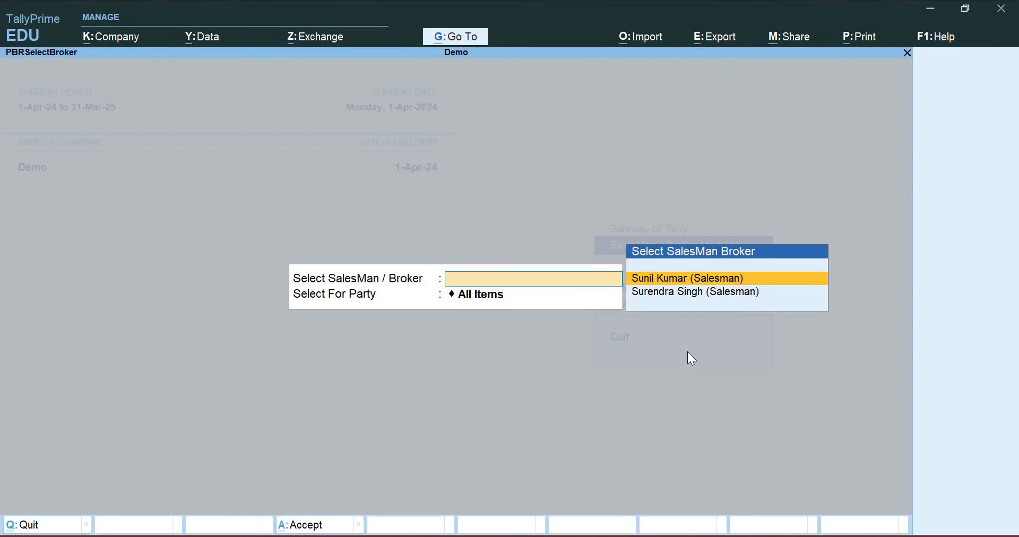
pyautogui.press('Escape')
pyautogui.press('Escape')
pyautogui.press('Down')
pyautogui.press('Down')
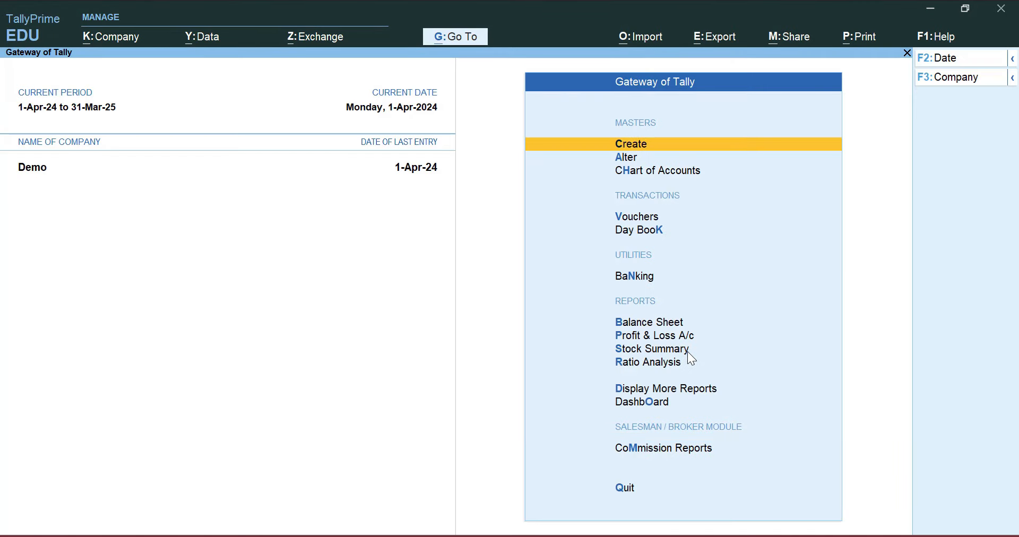
pyautogui.press('Down')
pyautogui.press('Down')
pyautogui.press('Down')
pyautogui.press('Up')
pyautogui.press('Up')
pyautogui.press('Up')
# Open the outstanding Receivables report and examine the salesman/broker assigned to each pending bill.
pyautogui.press('d')
pyautogui.press('Down')
pyautogui.press('Down')
pyautogui.press('Down')
pyautogui.press('Down')
pyautogui.press('Down')
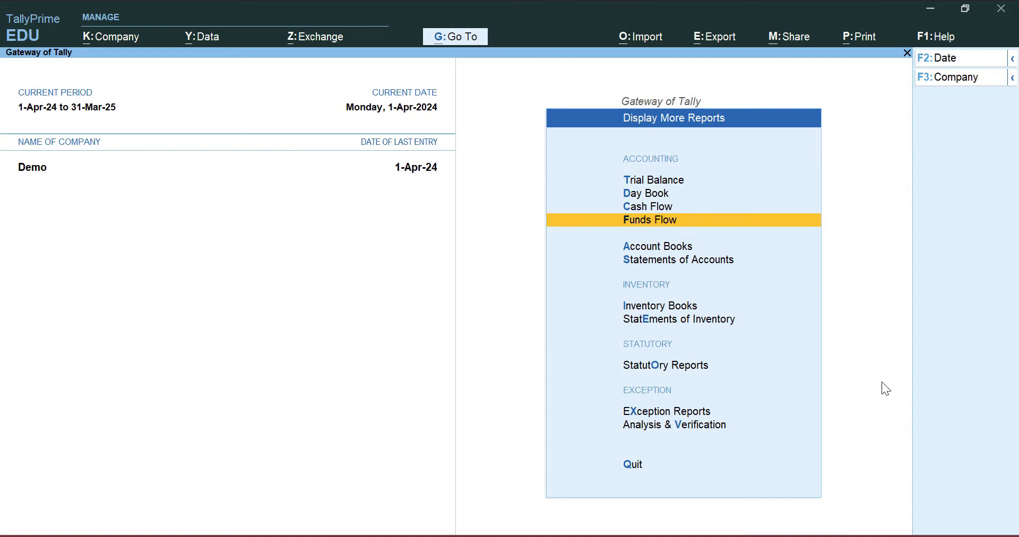
pyautogui.press('Return')
pyautogui.press('Return')
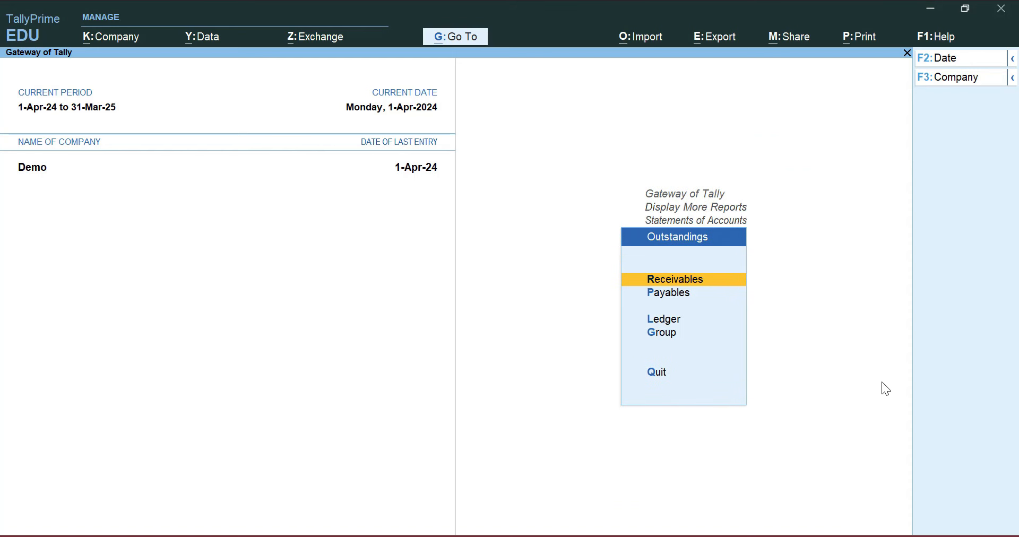
pyautogui.press('Return')
pyautogui.press('Down')
pyautogui.press('Down')
pyautogui.press('Down')
pyautogui.press('Down')
pyautogui.press('Down')
pyautogui.press('Down')
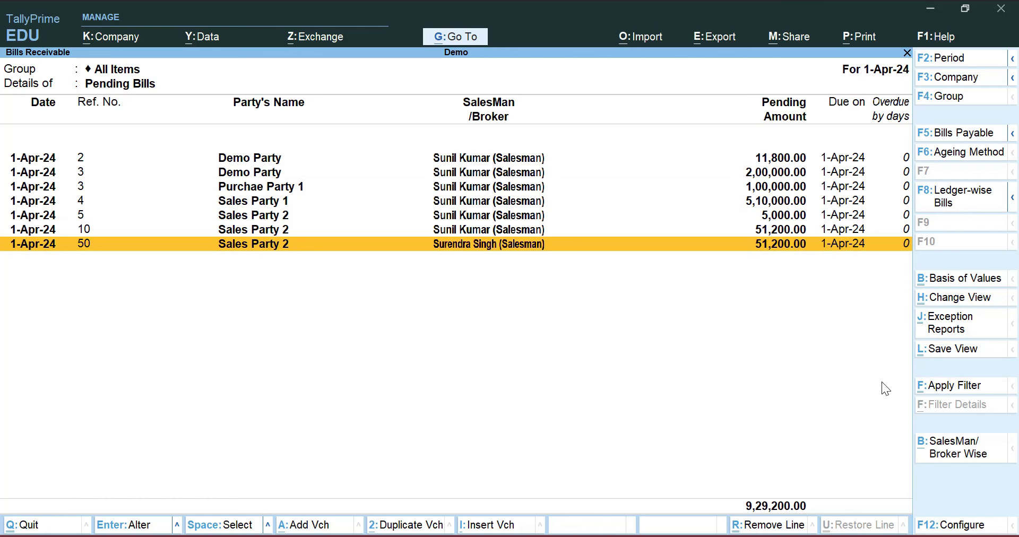
# Filter the pending receivable bills to the first listed salesman.
pyautogui.click(947, 451)
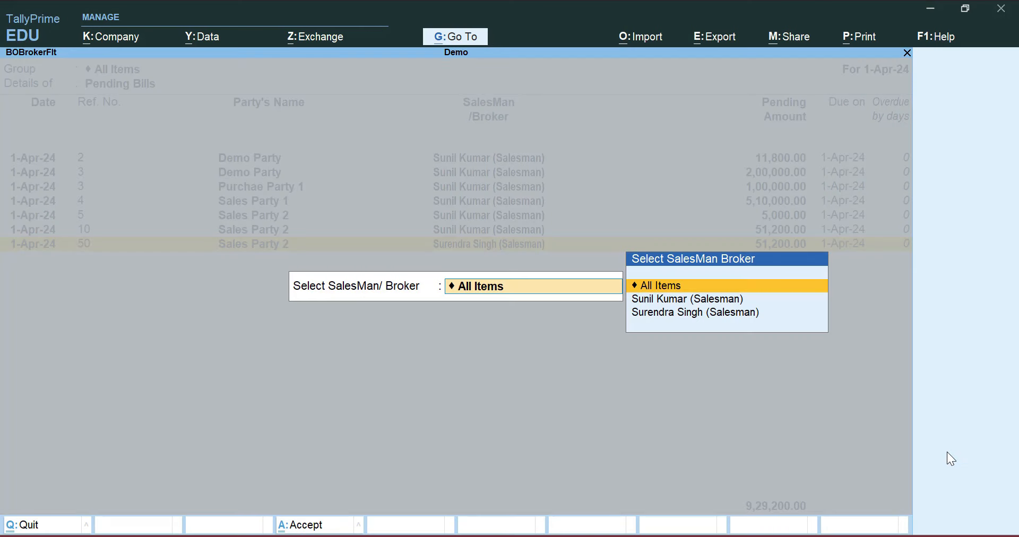
pyautogui.press('Down')
pyautogui.press('Return')
pyautogui.press('Return')
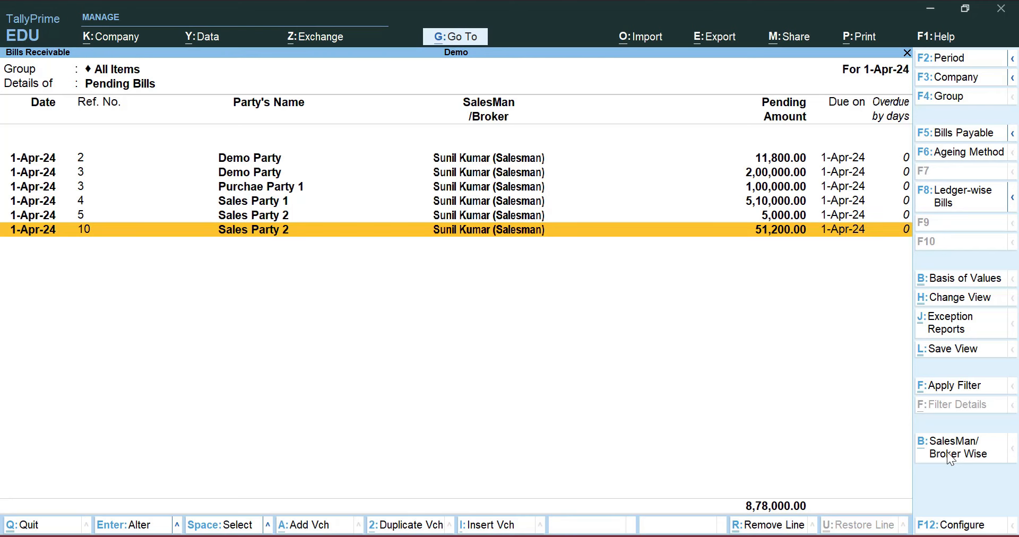
# Filter the pending receivable bills to the second listed salesman, then leave the outstanding report and return to the Gateway of Tally.
pyautogui.click(988, 456)
pyautogui.press('Down')
pyautogui.press('Return')
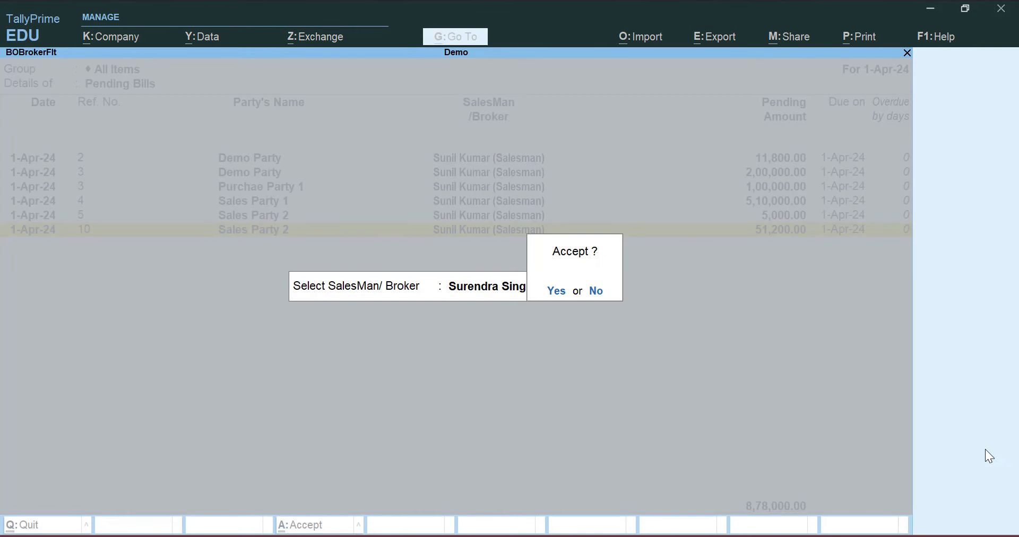
pyautogui.press('Return')
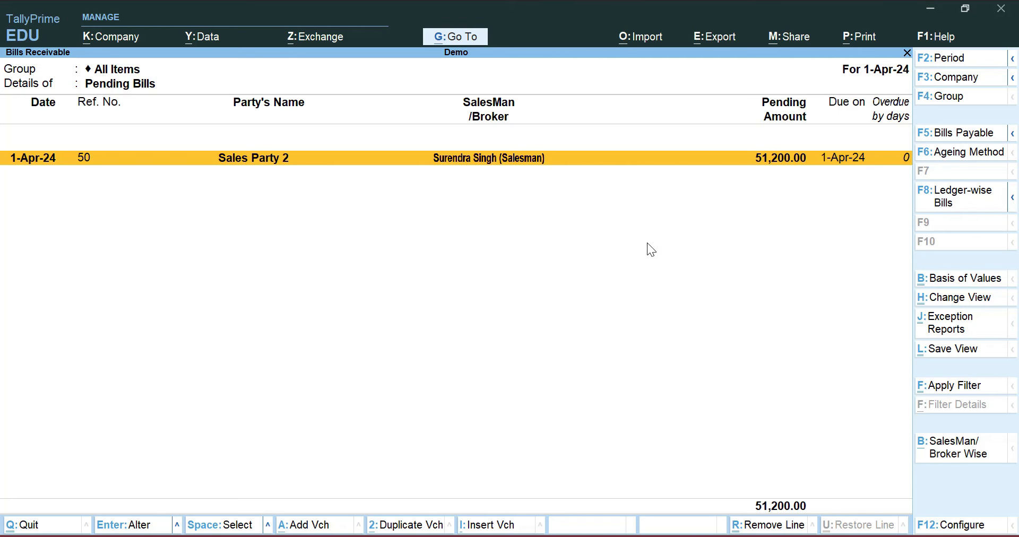
pyautogui.press('Escape')
pyautogui.press('Escape')
pyautogui.press('Escape')
pyautogui.press('Escape')
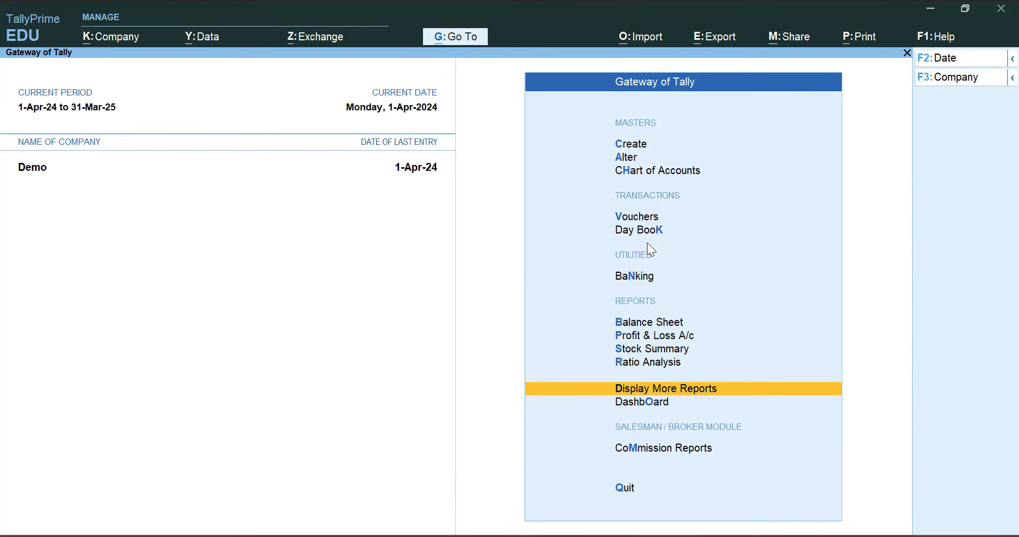
# View the Purchase Commission Report for the first listed salesman, covering All Items, and return to the Gateway of Tally.
pyautogui.press('Up')
pyautogui.press('Up')
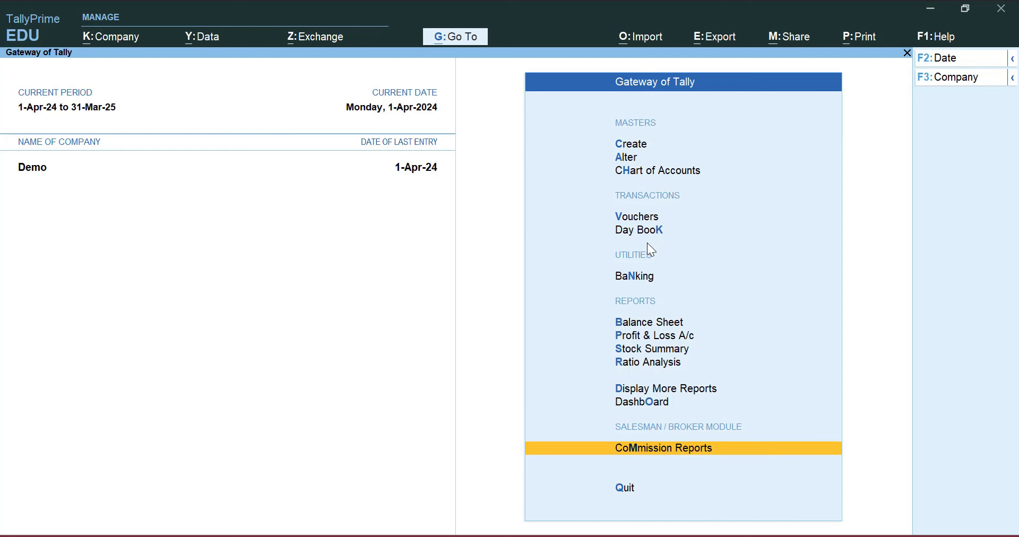
pyautogui.press('Return')
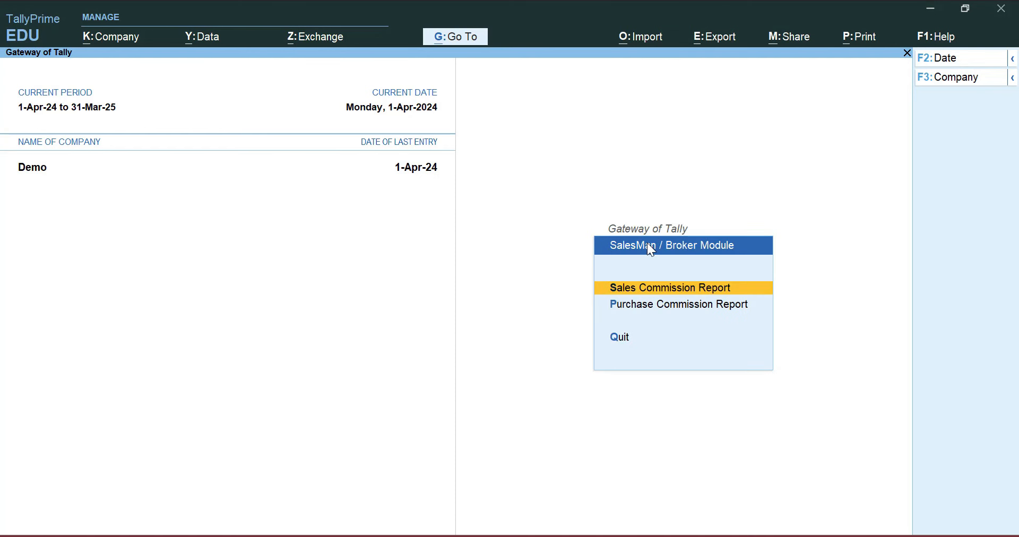
pyautogui.press('Down')
pyautogui.press('Return')
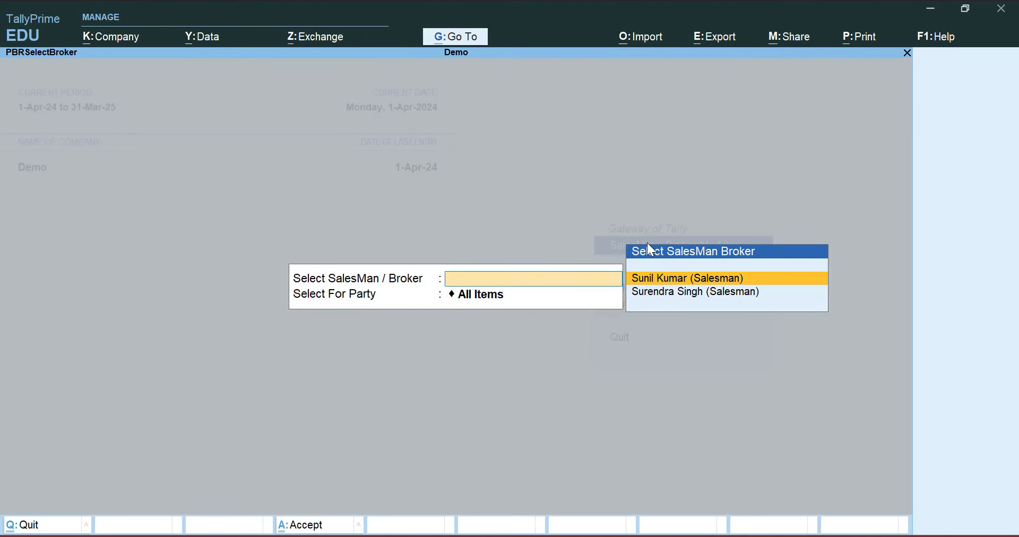
pyautogui.press('Return')
pyautogui.press('Return')
pyautogui.press('Return')
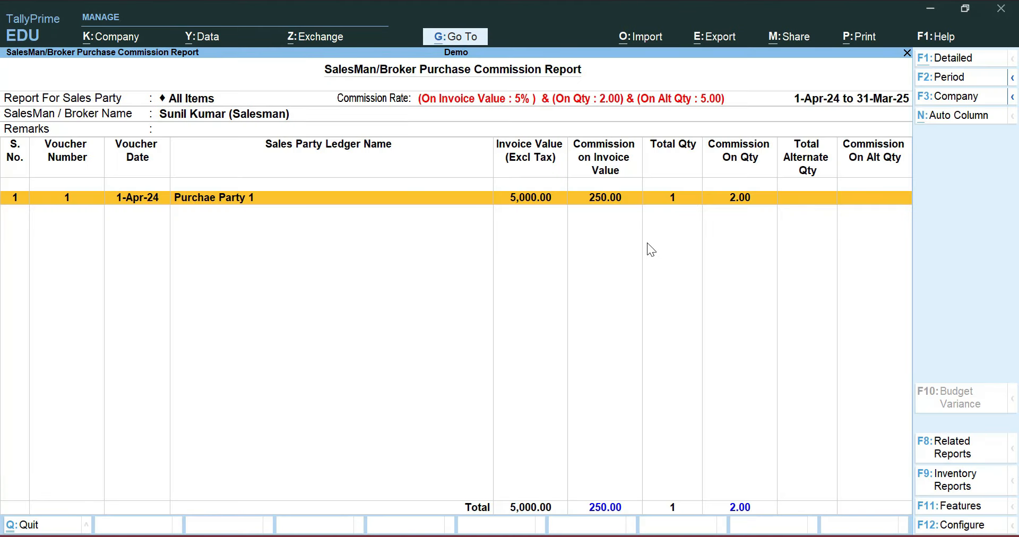
pyautogui.press('Escape')
pyautogui.press('Escape')
pyautogui.press('Escape')
pyautogui.press('Escape')
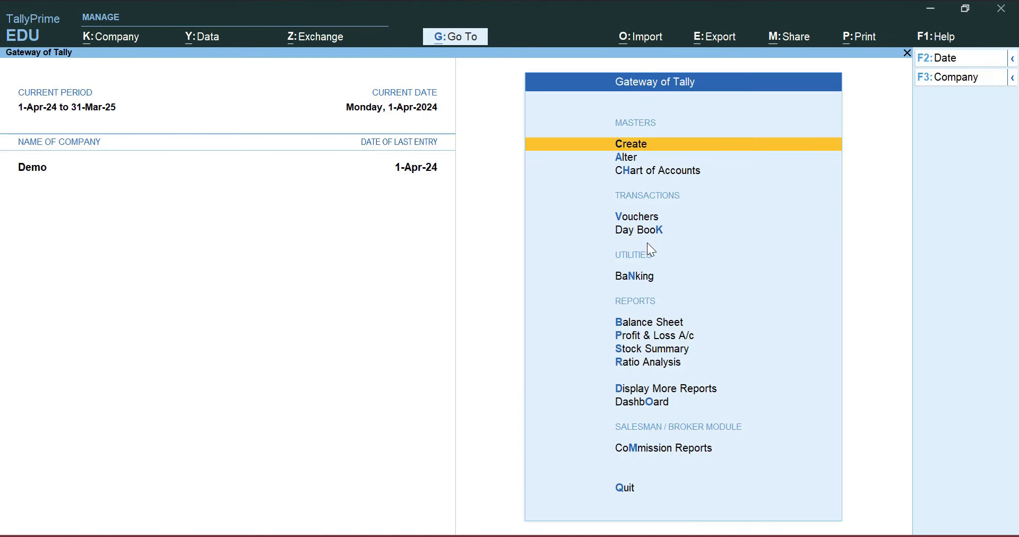